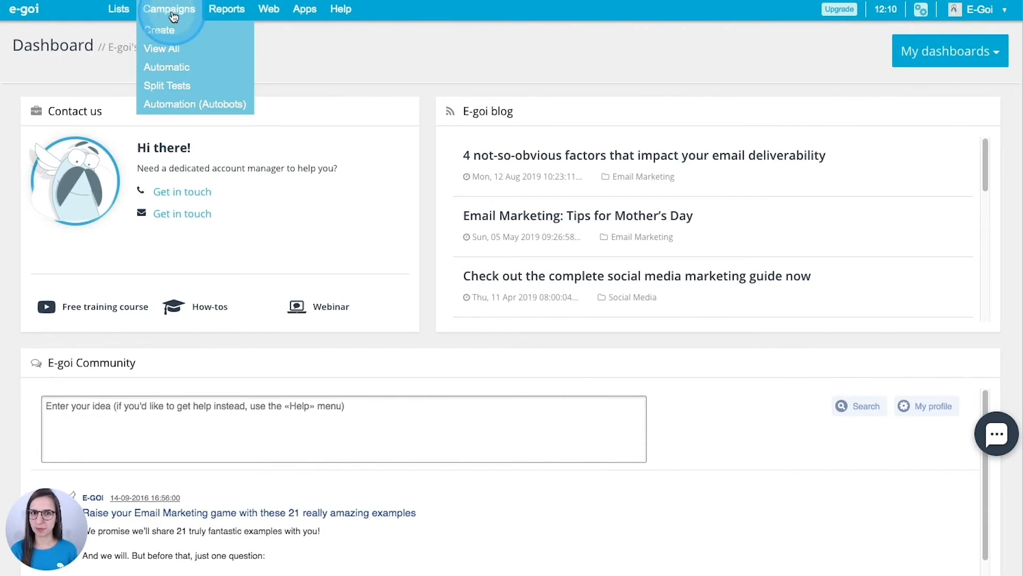
- Create a new email campaign and select the contact list it will be sent to
left_click(156, 31)
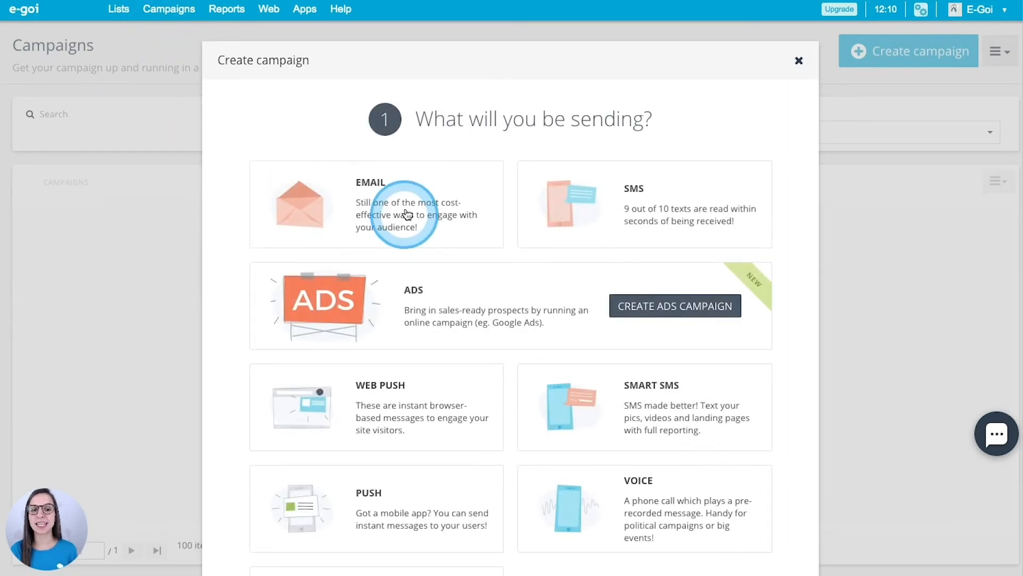
left_click(407, 213)
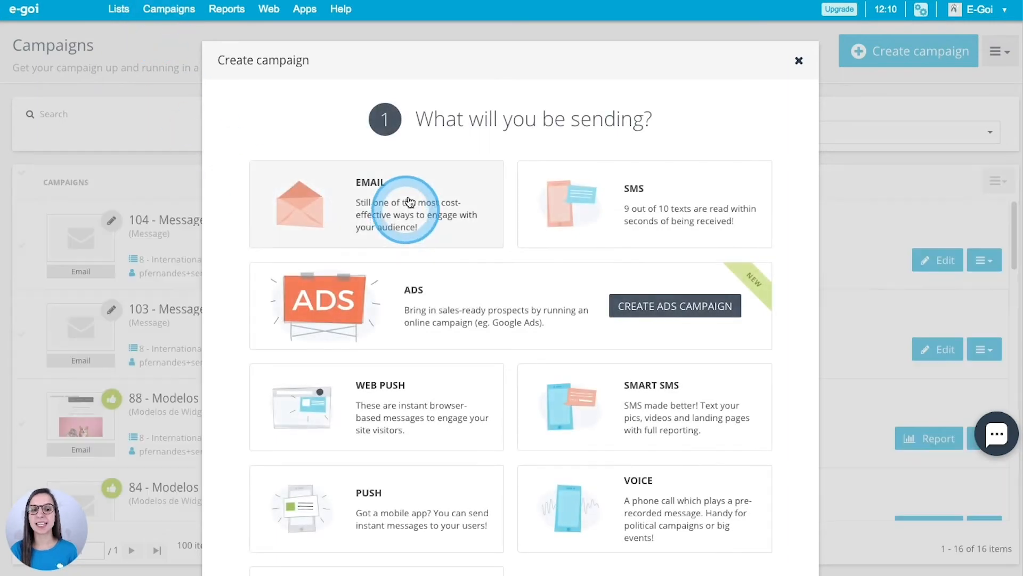
scroll(402, 202, "down", 4)
left_click(420, 517)
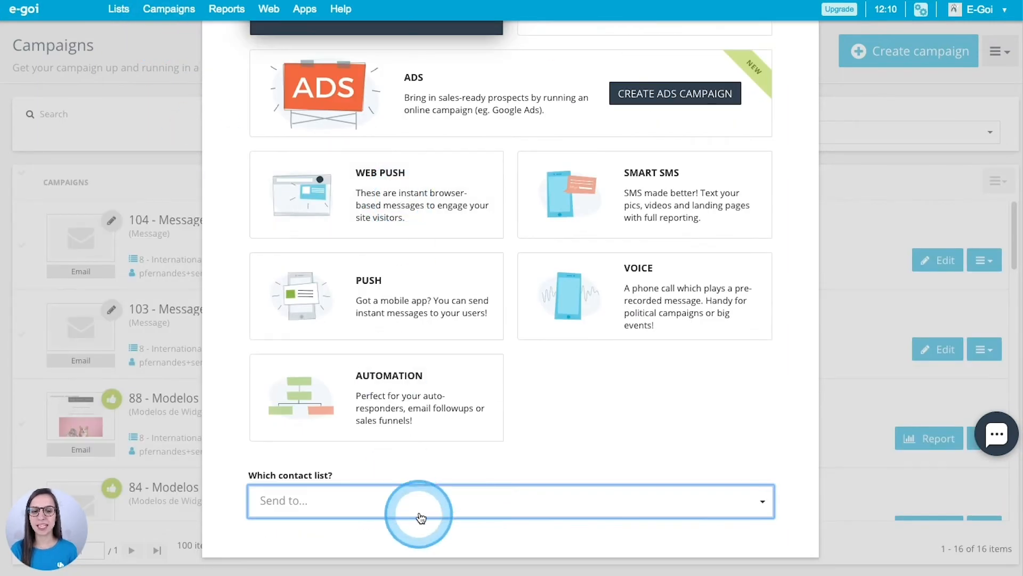
left_click(418, 449)
- Set the campaign type to Broadcast and continue to the email creation page
scroll(427, 469, "down", 8)
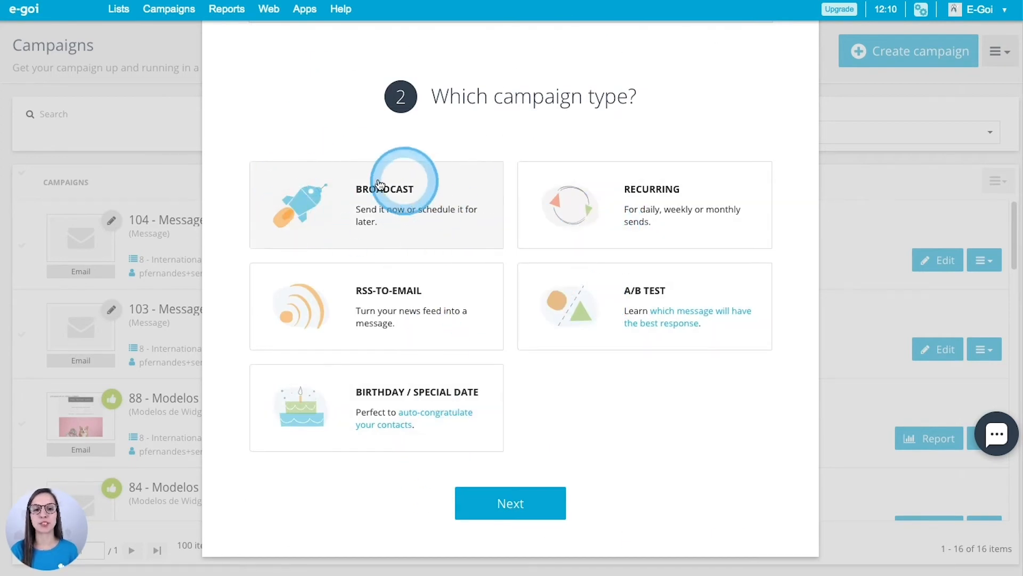
left_click(377, 198)
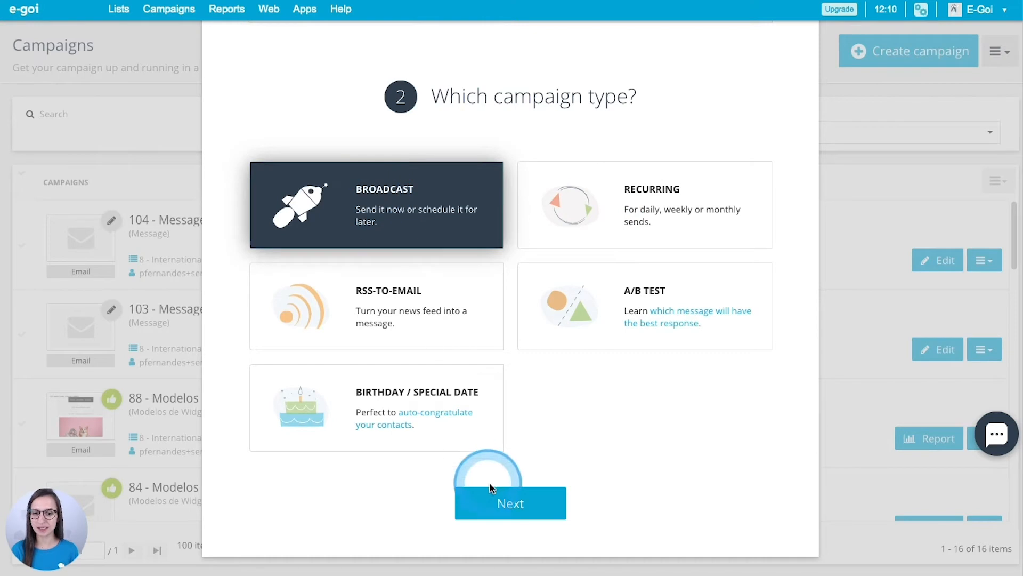
left_click(512, 506)
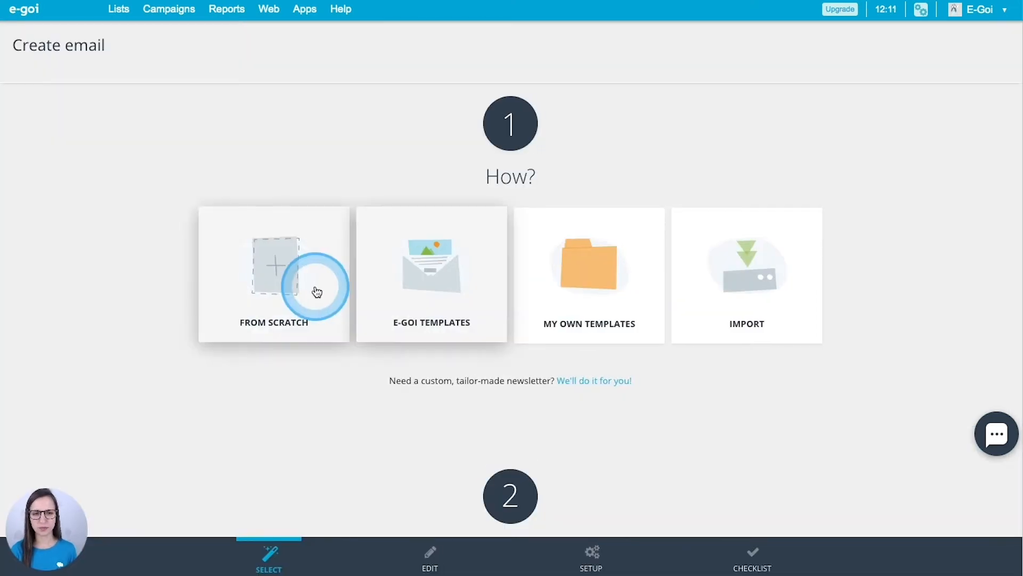
- Browse the gallery of ready-made E-goi email templates
left_click(418, 276)
scroll(461, 439, "down", 10)
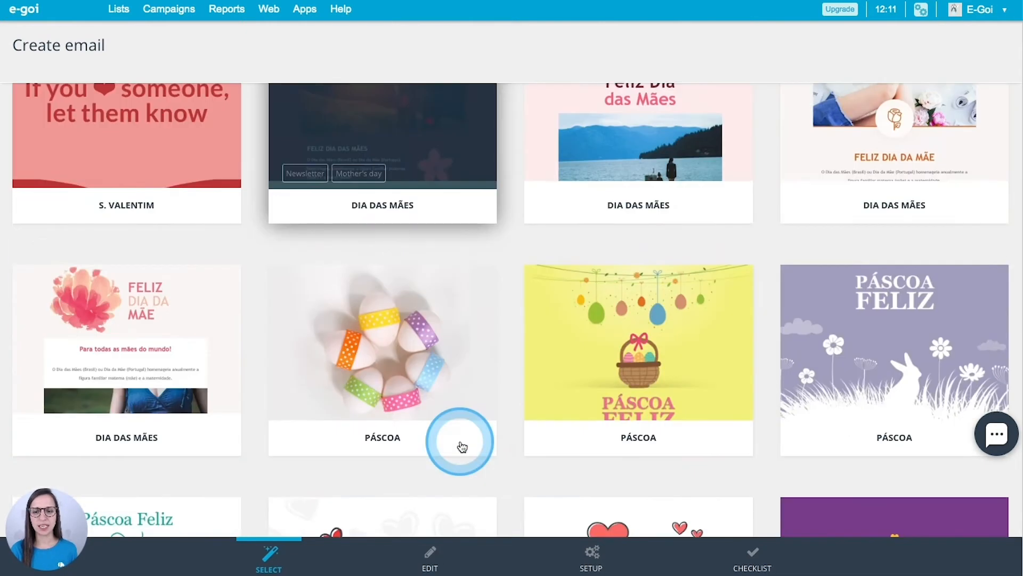
scroll(462, 447, "down", 8)
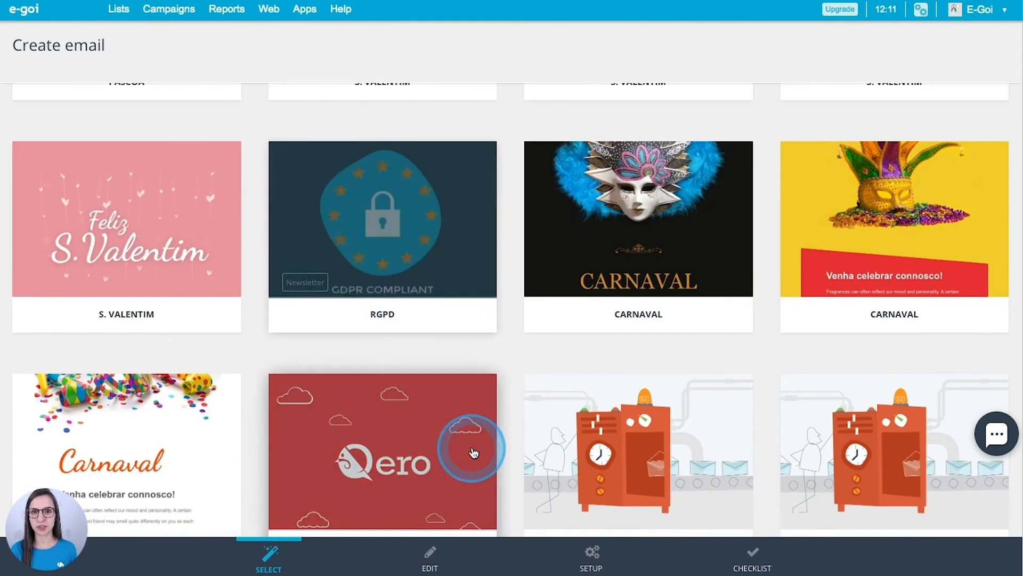
scroll(473, 441, "up", 10)
scroll(474, 453, "up", 10)
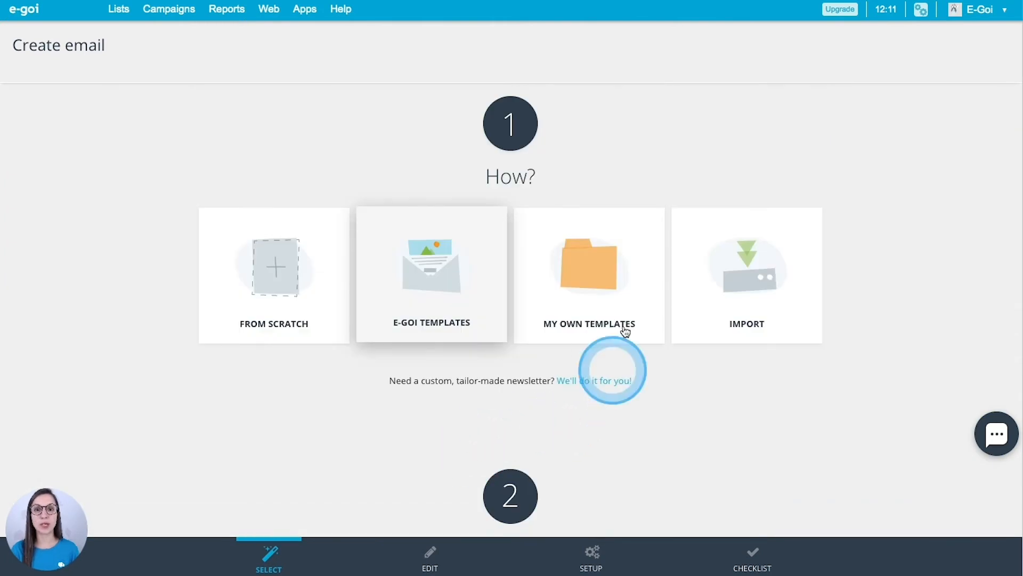
- Look at the saved own templates and the available import sources for the email
left_click(590, 289)
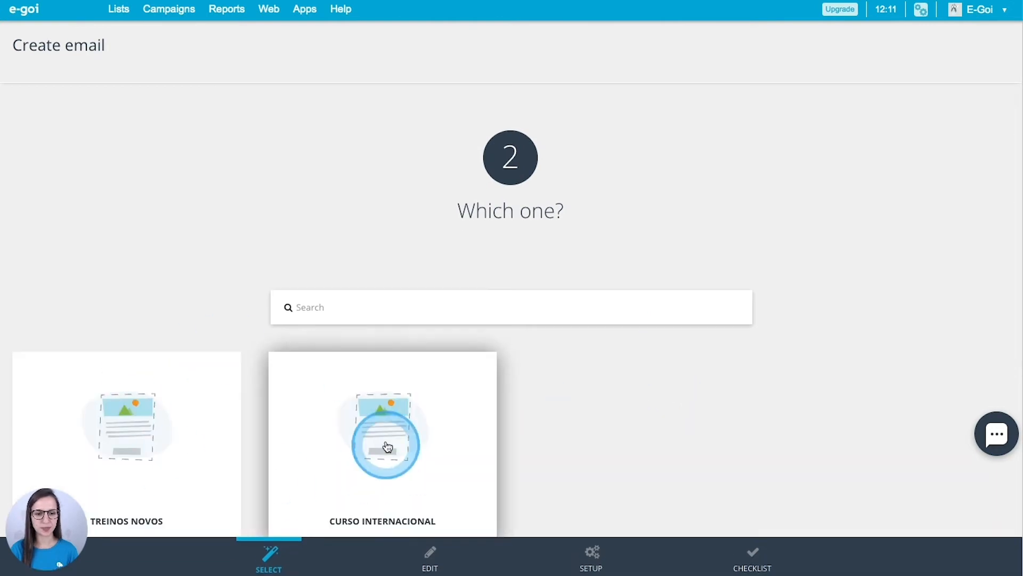
scroll(385, 453, "up", 5)
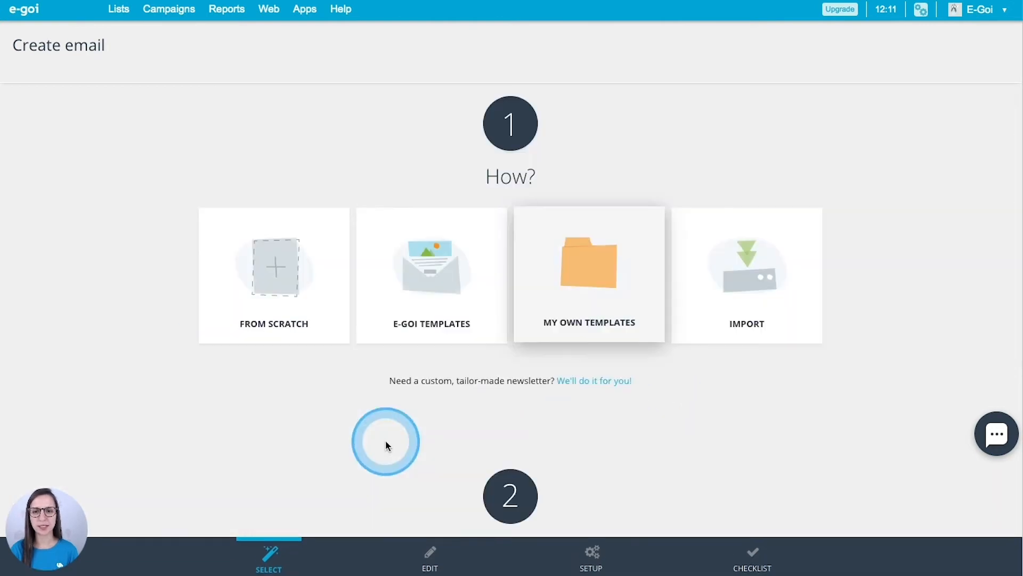
left_click(747, 275)
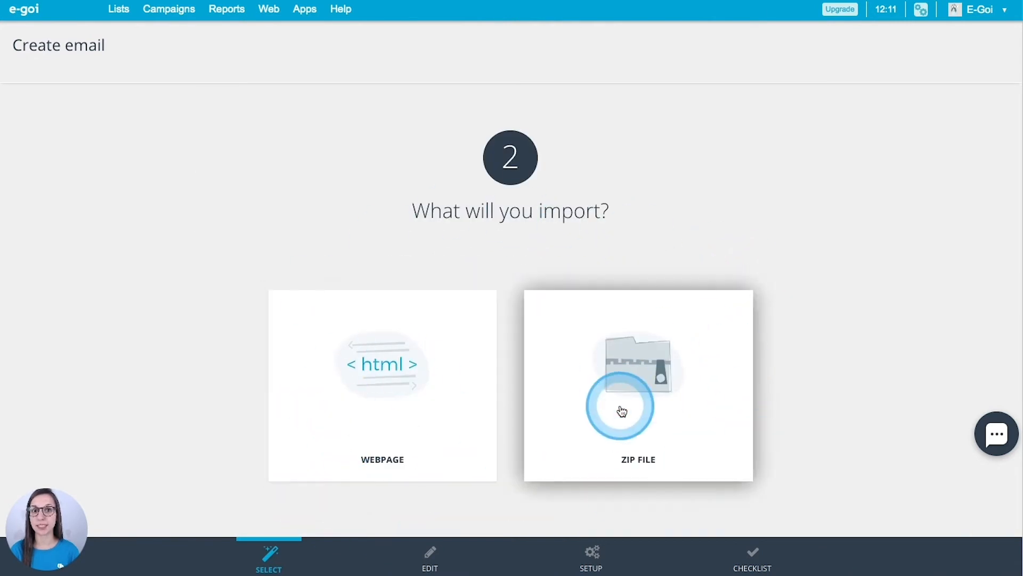
scroll(620, 410, "up", 1)
scroll(622, 414, "up", 5)
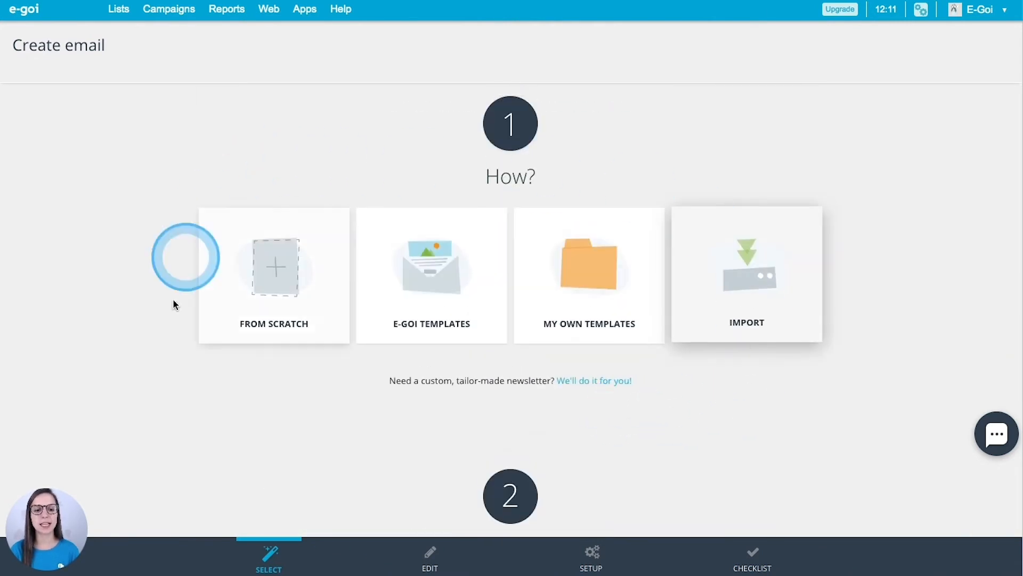
- Start a blank email from scratch and name the campaign "International Course"
left_click(267, 260)
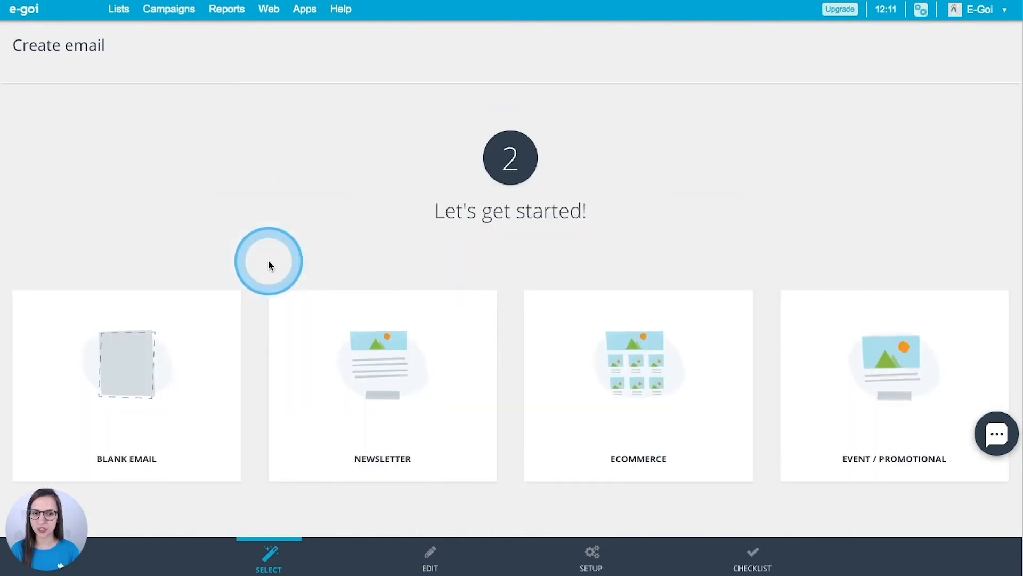
left_click(141, 371)
left_click(613, 175)
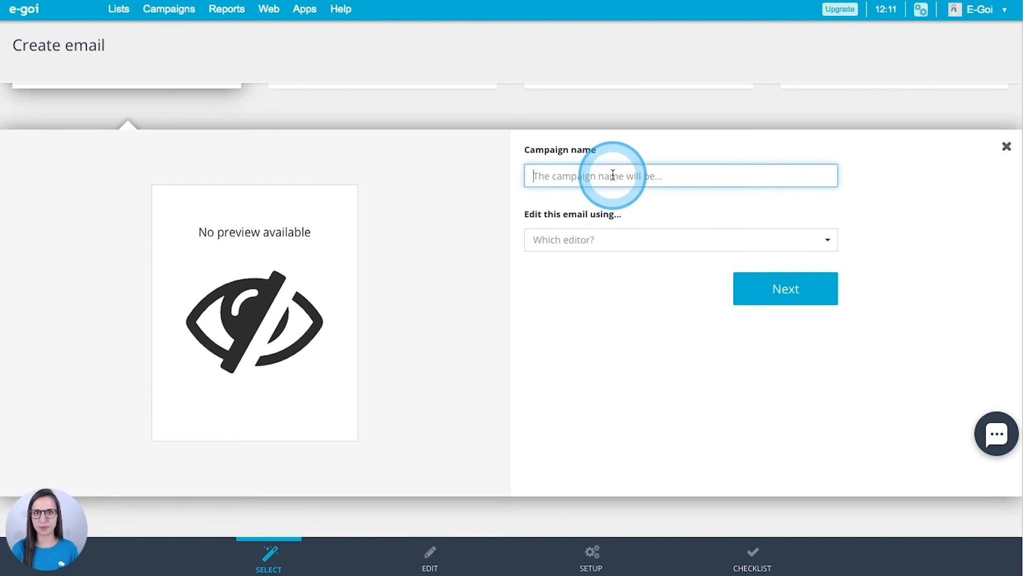
type("International Course")
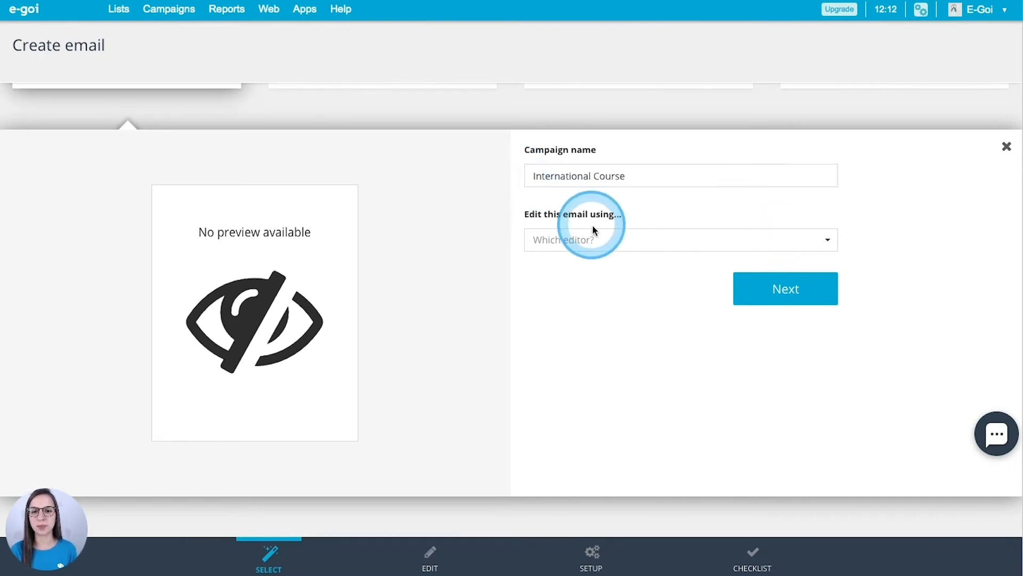
- Choose Builder as the email's editor and continue to the campaign options
left_click(659, 241)
left_click(658, 241)
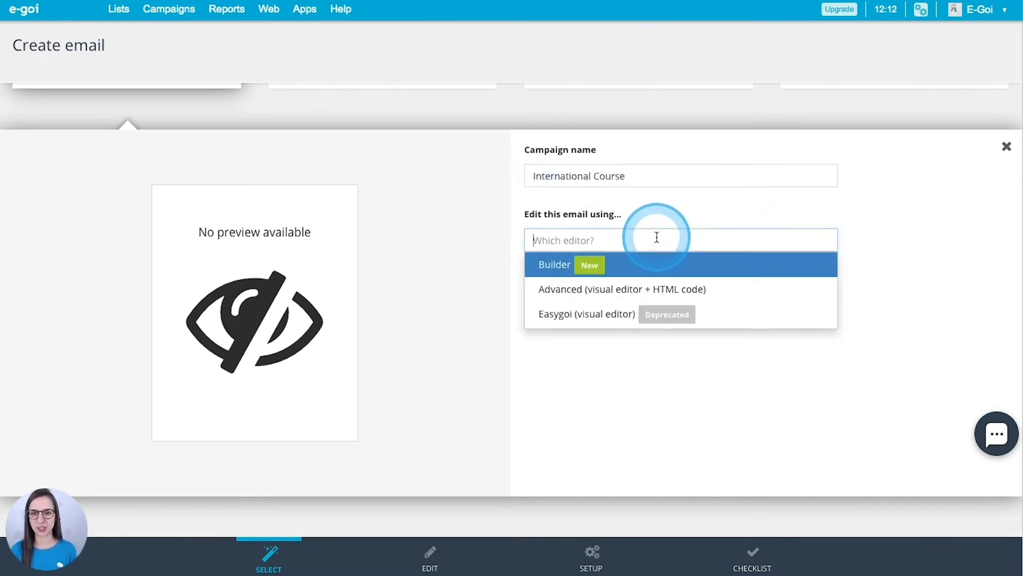
left_click(560, 264)
left_click(779, 286)
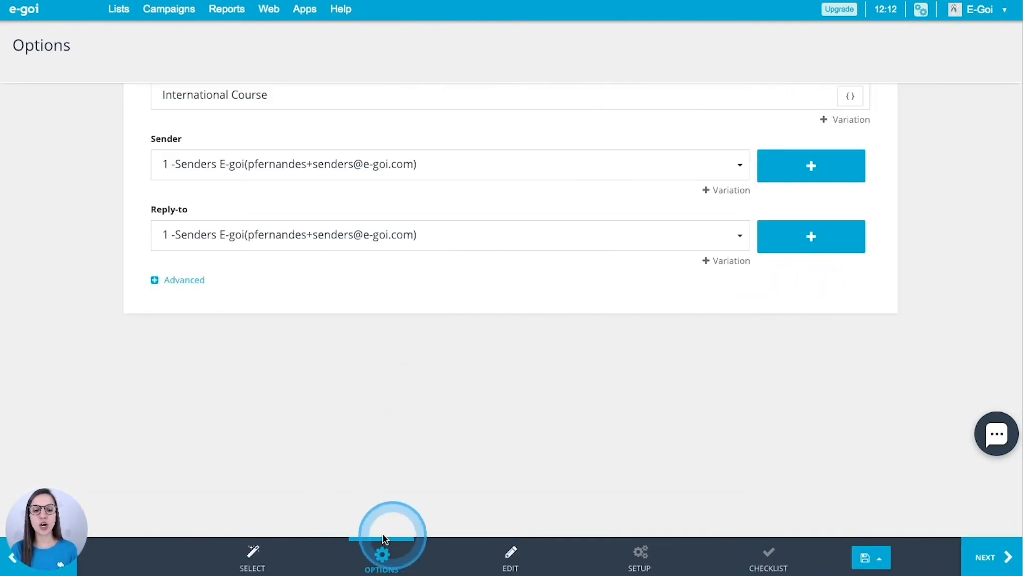
- Review the email's subject, sender and reply-to settings
scroll(380, 525, "up", 2)
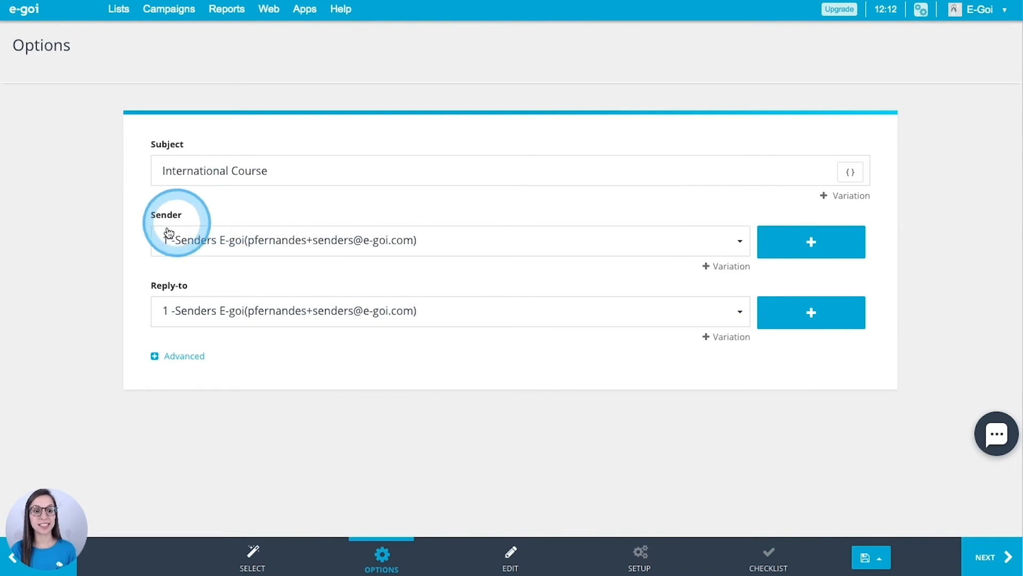
left_click_drag(155, 174, 292, 171)
left_click(289, 173)
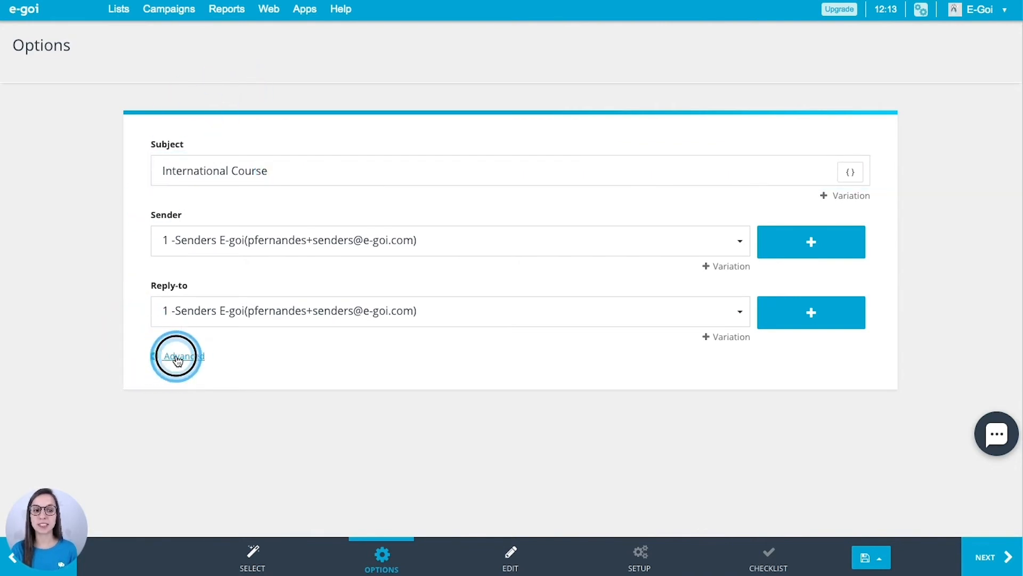
- Expand the advanced email options and turn off automatic snippet generation
left_click(160, 357)
scroll(141, 368, "down", 9)
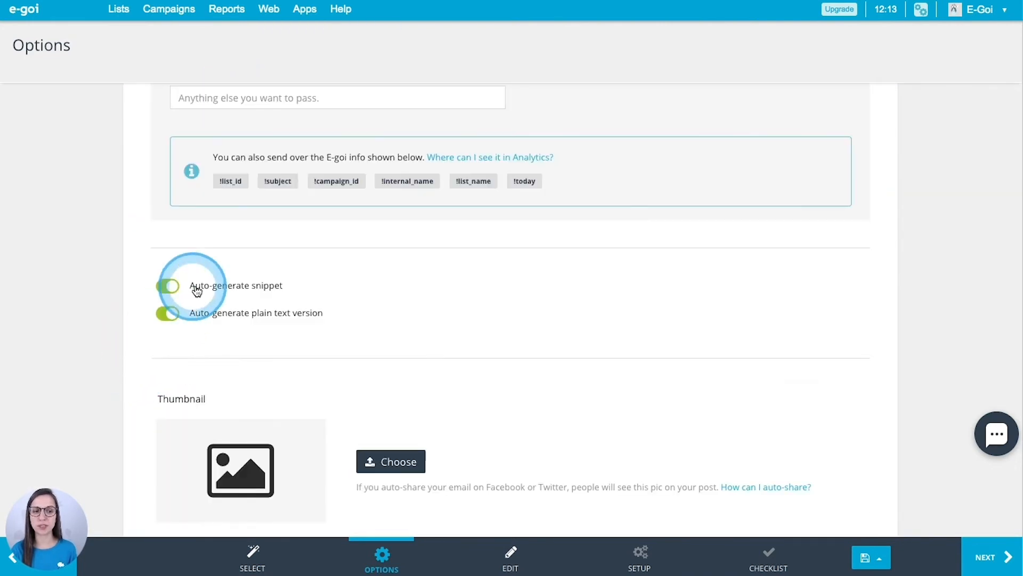
left_click(177, 290)
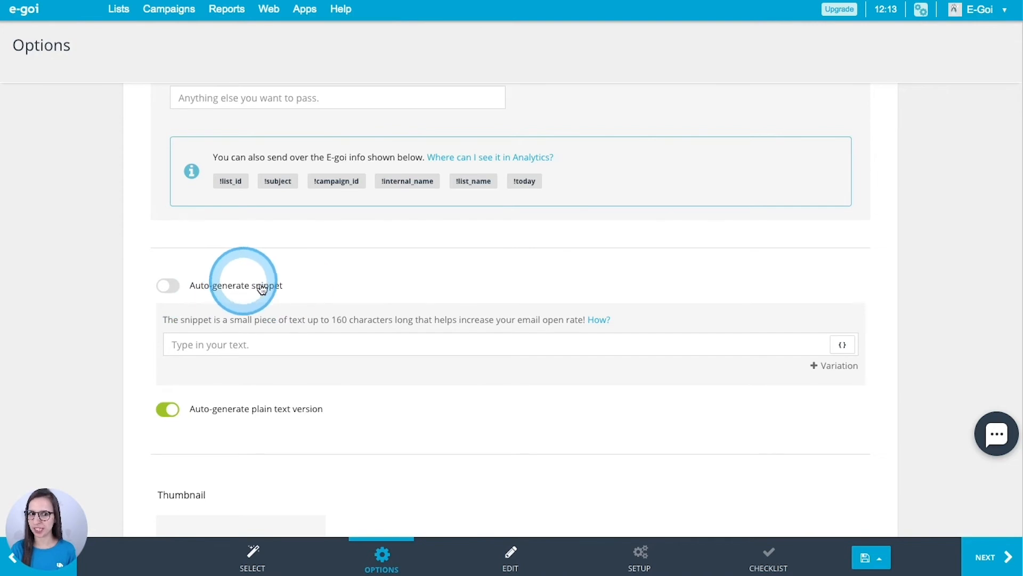
scroll(714, 341, "down", 2)
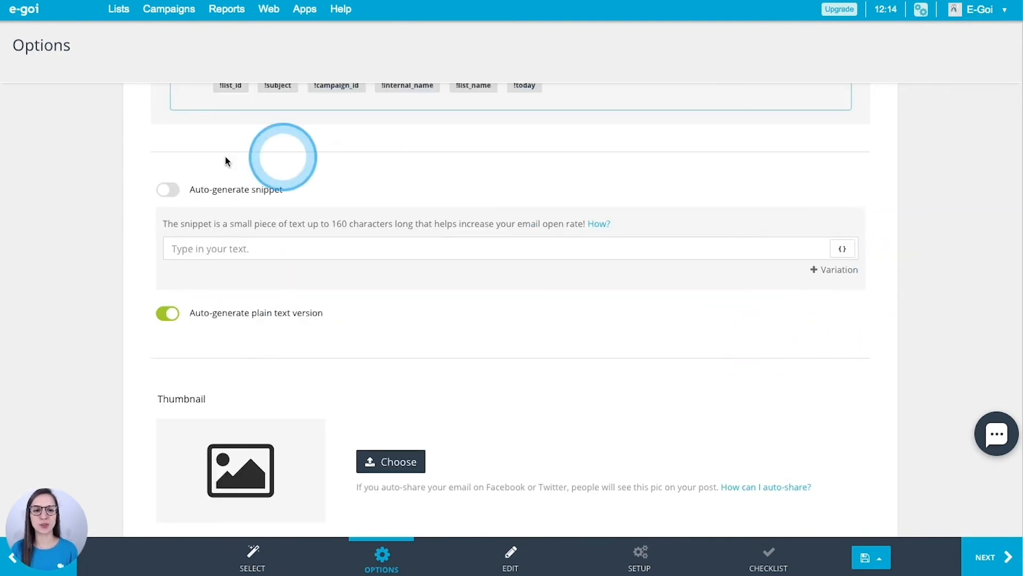
- Check the Track & Engage, Google Analytics, Facebook comment and snippet options and continue to the email editor
scroll(699, 302, "up", 10)
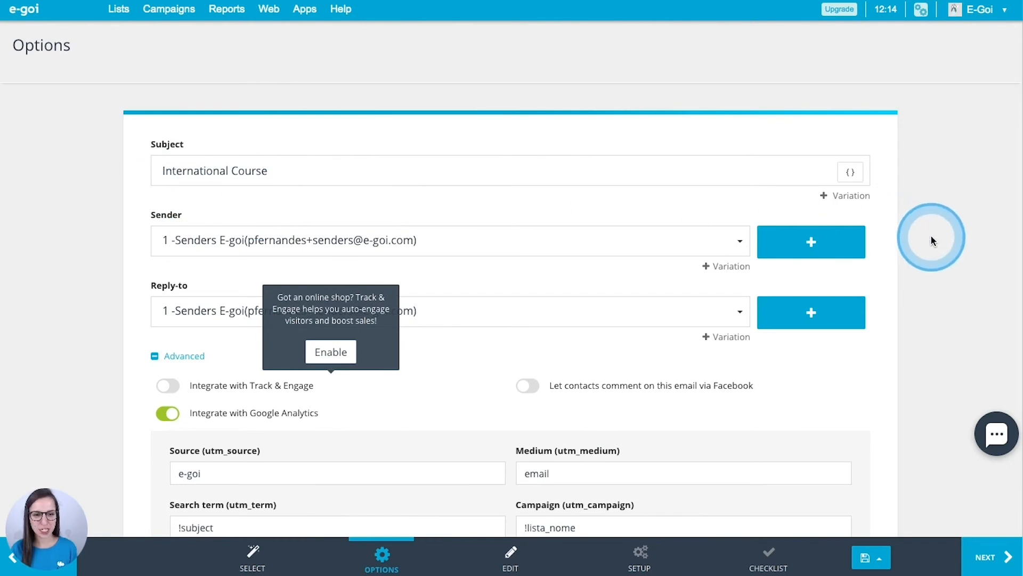
scroll(931, 243, "down", 3)
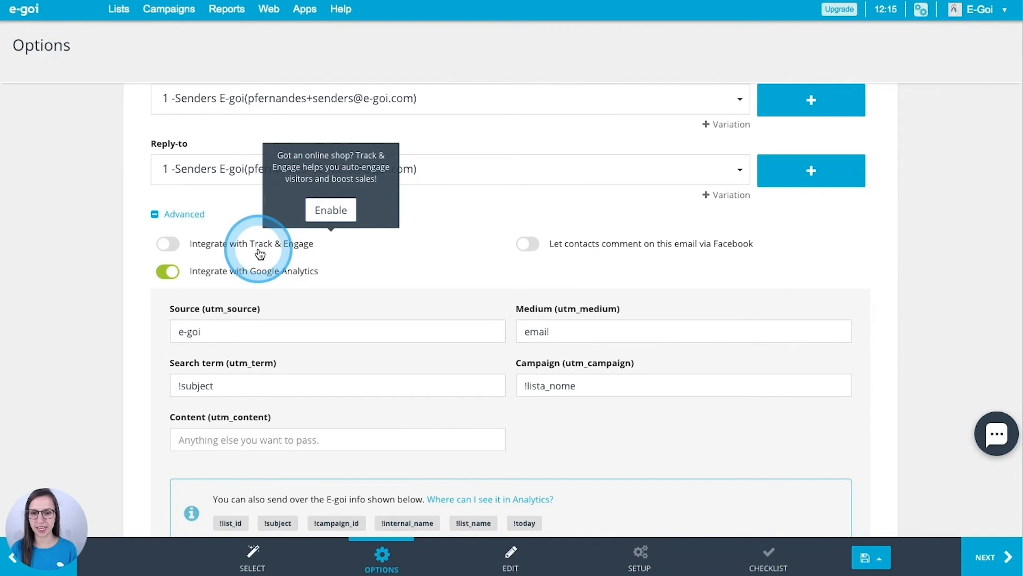
scroll(264, 239, "down", 2)
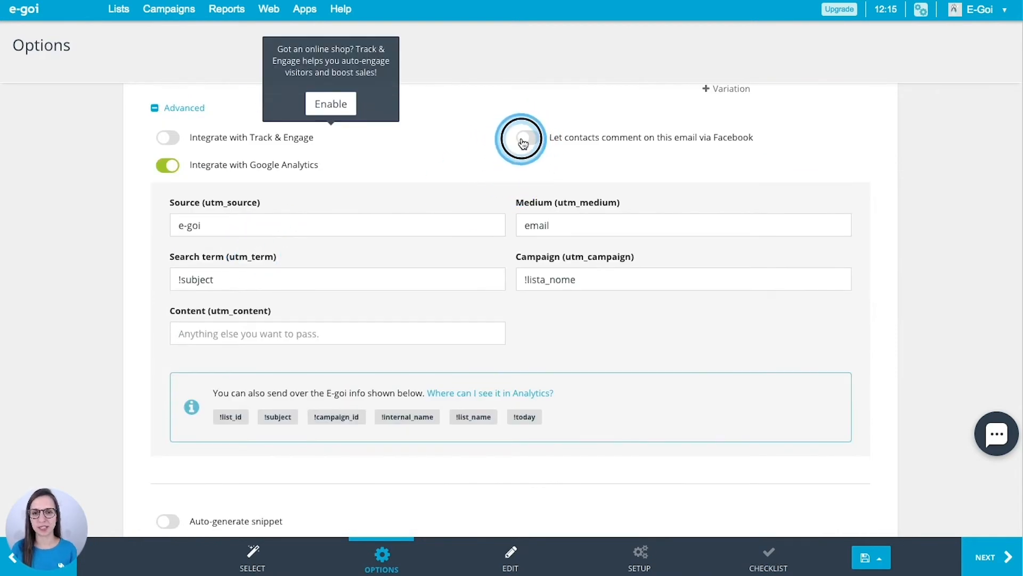
scroll(523, 145, "down", 6)
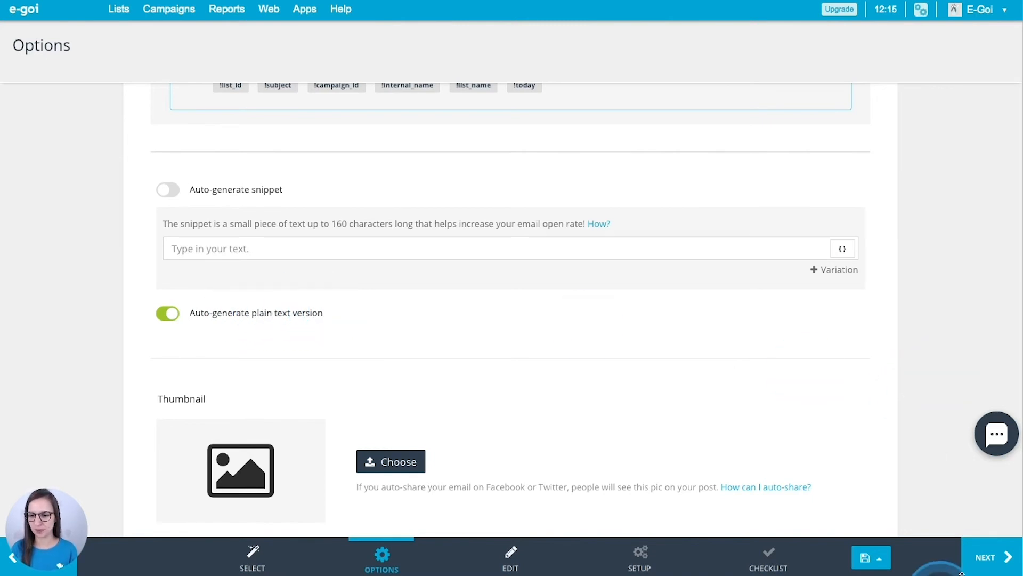
left_click(974, 558)
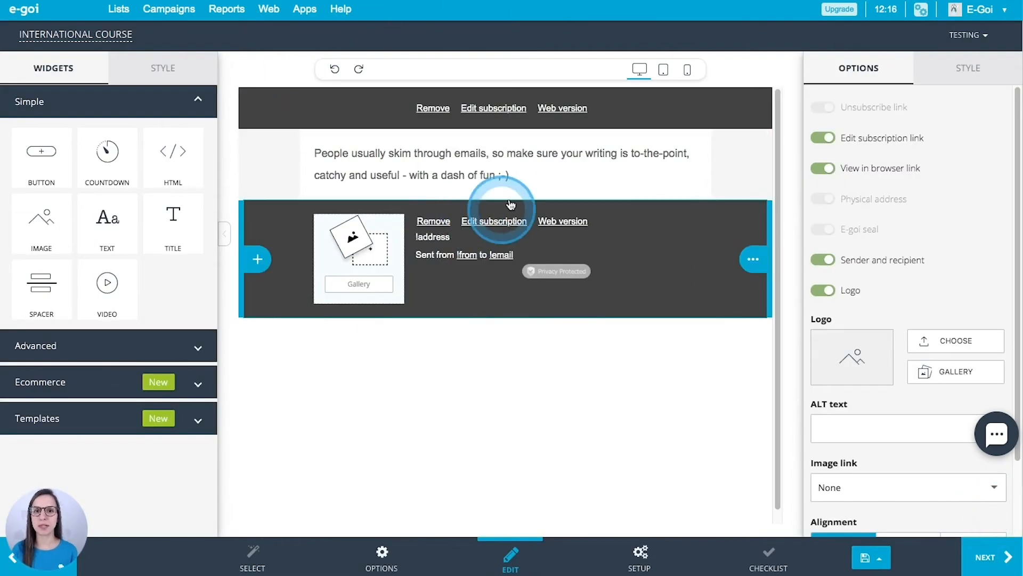
- Insert "awkdjhsdasd" at the start of the body text and place a Countdown widget above that text block
left_click(526, 177)
type("awkdjhsdasd")
left_click(119, 158)
left_click_drag(119, 158, 343, 236)
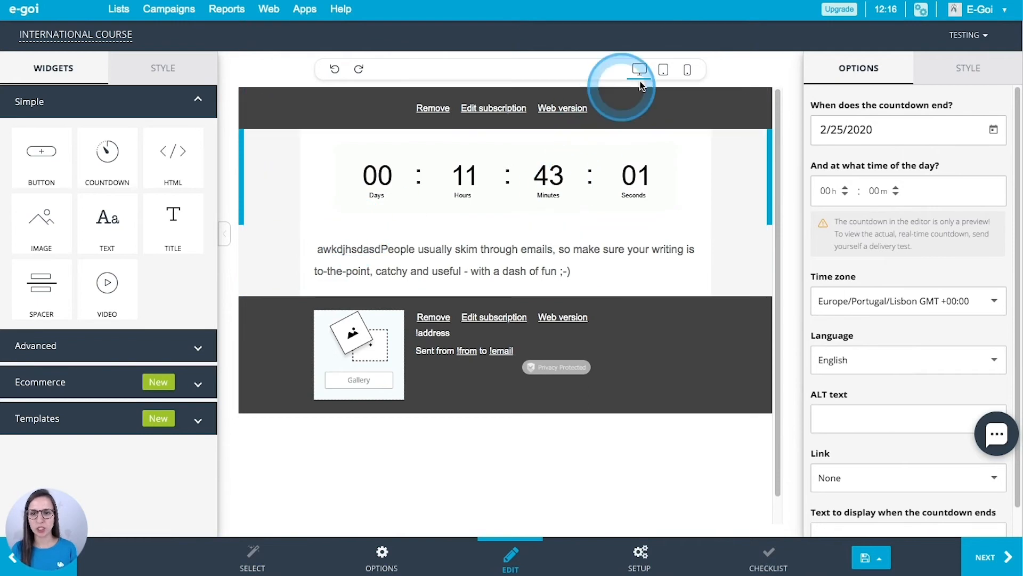
- Preview the email in tablet and mobile layouts and return to the desktop view
left_click(663, 69)
left_click(795, 72)
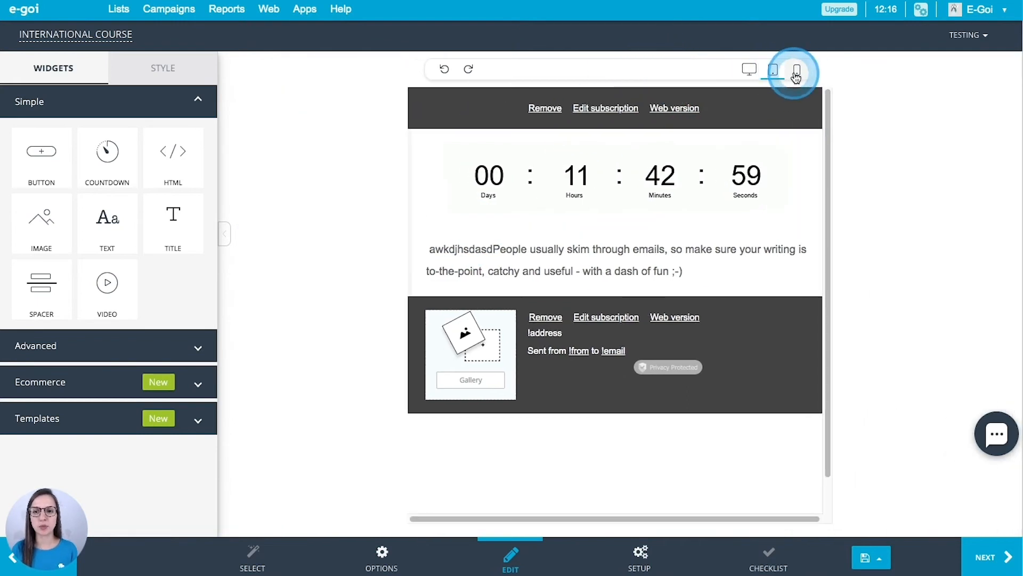
left_click(755, 78)
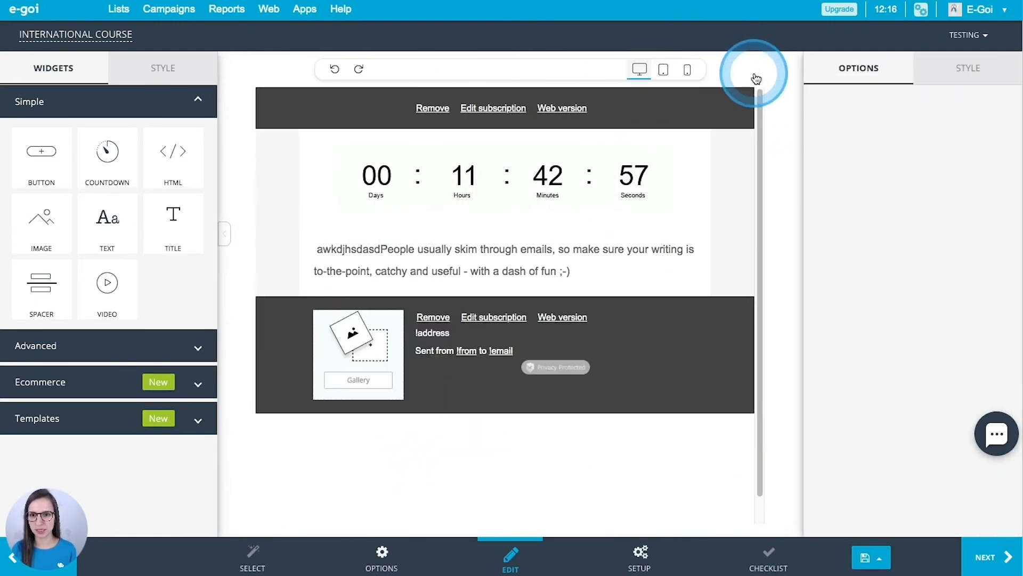
- Look at the available ways to save the email, including saving and exiting or saving as a template
left_click(875, 556)
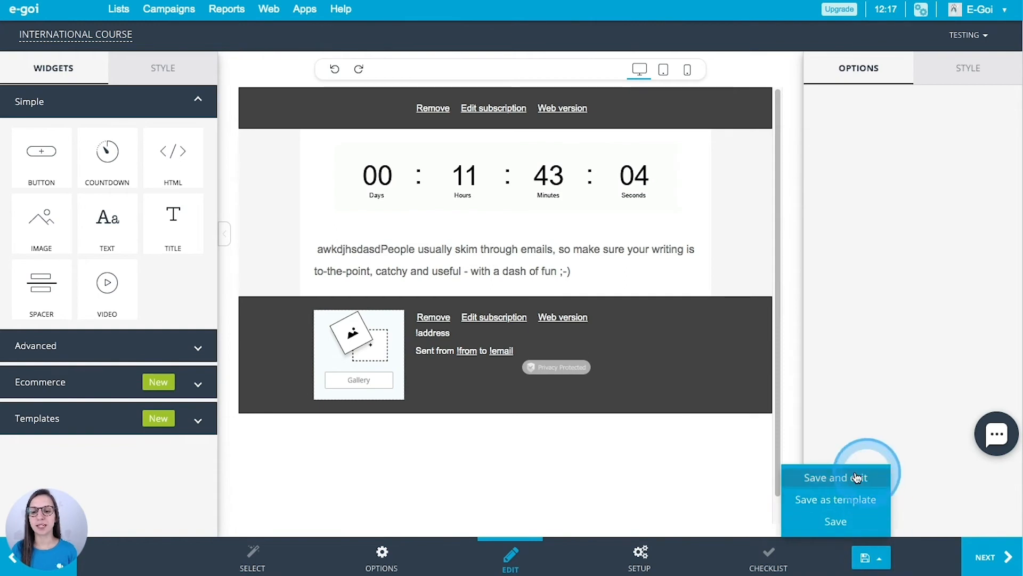
left_click(829, 478)
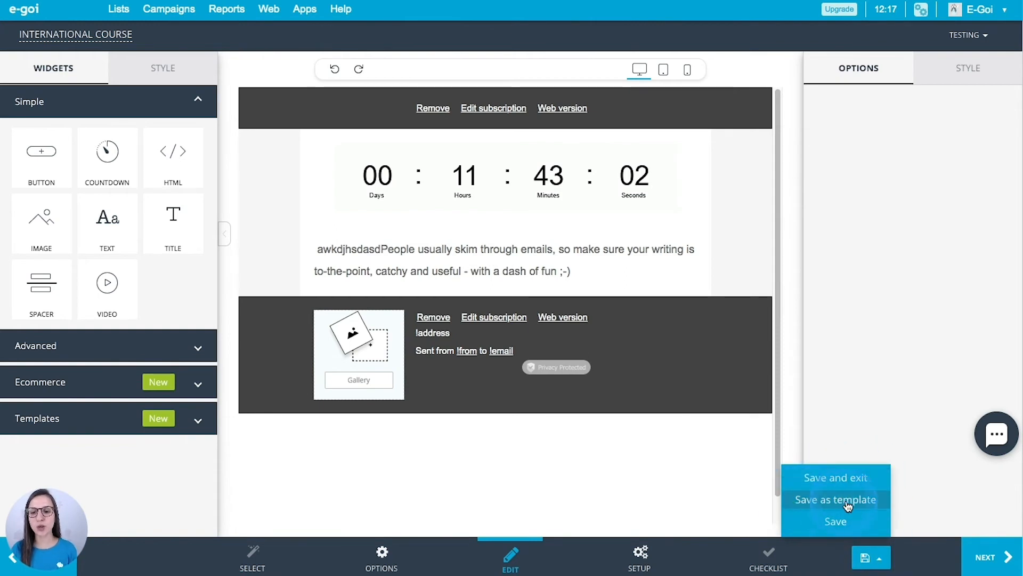
left_click(712, 480)
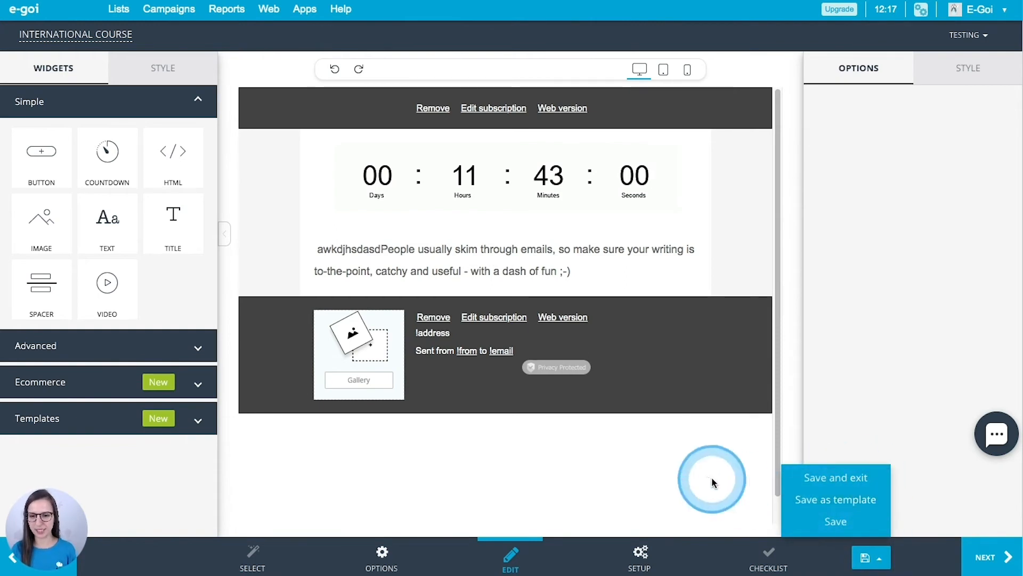
- Send a test of the email after adding another recipient's email address to the test delivery
left_click(990, 40)
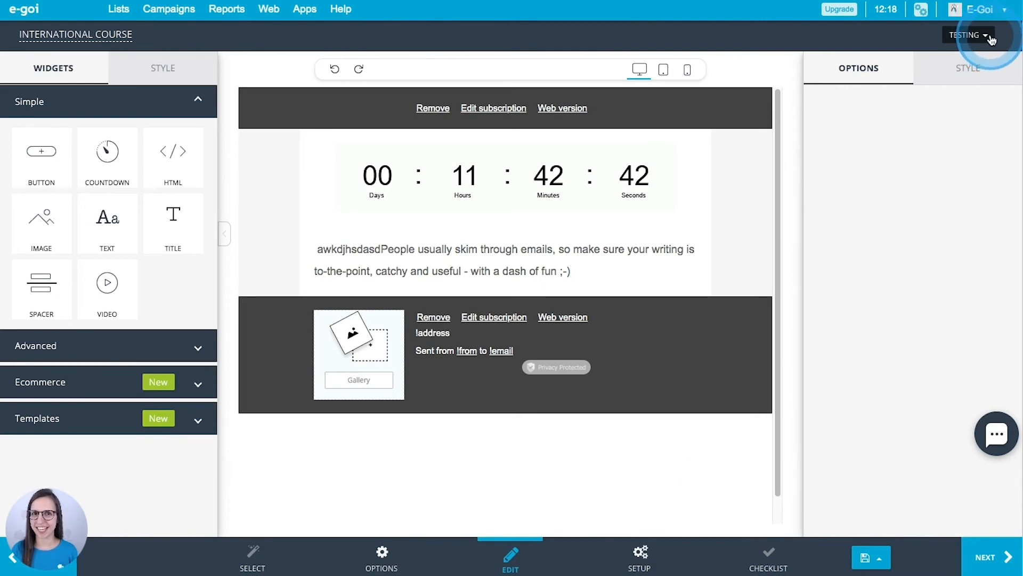
left_click(990, 37)
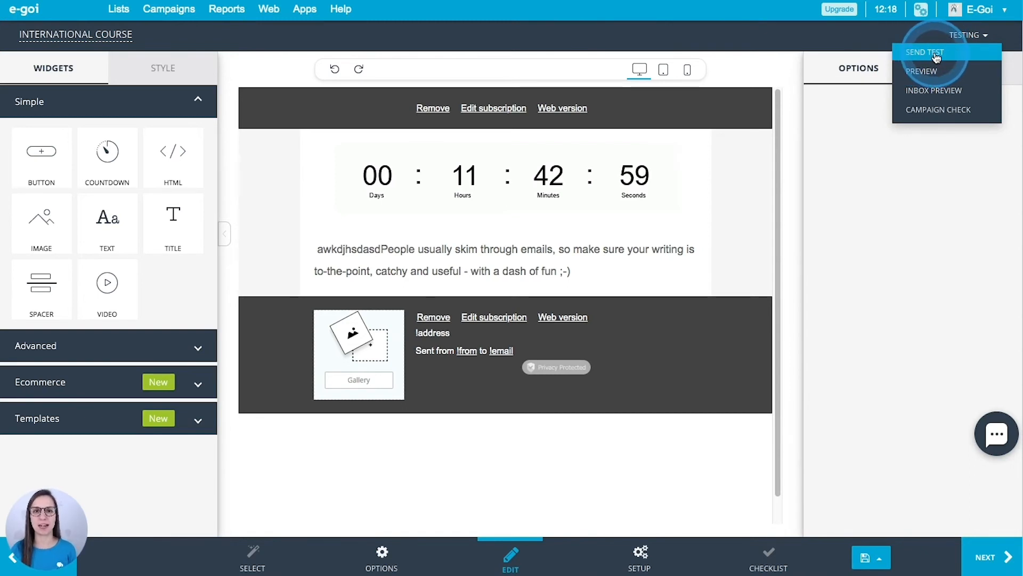
left_click(935, 54)
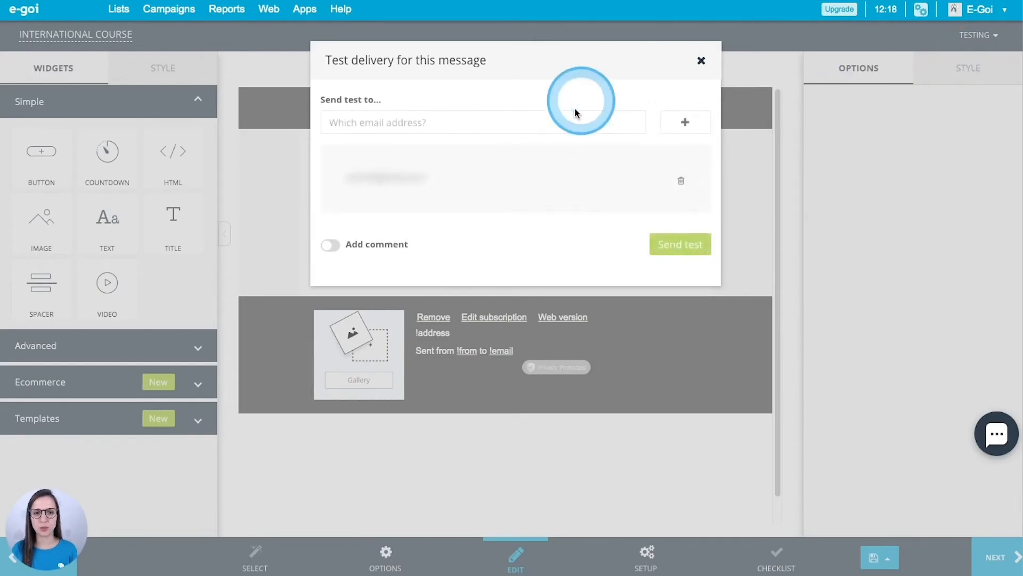
left_click(567, 122)
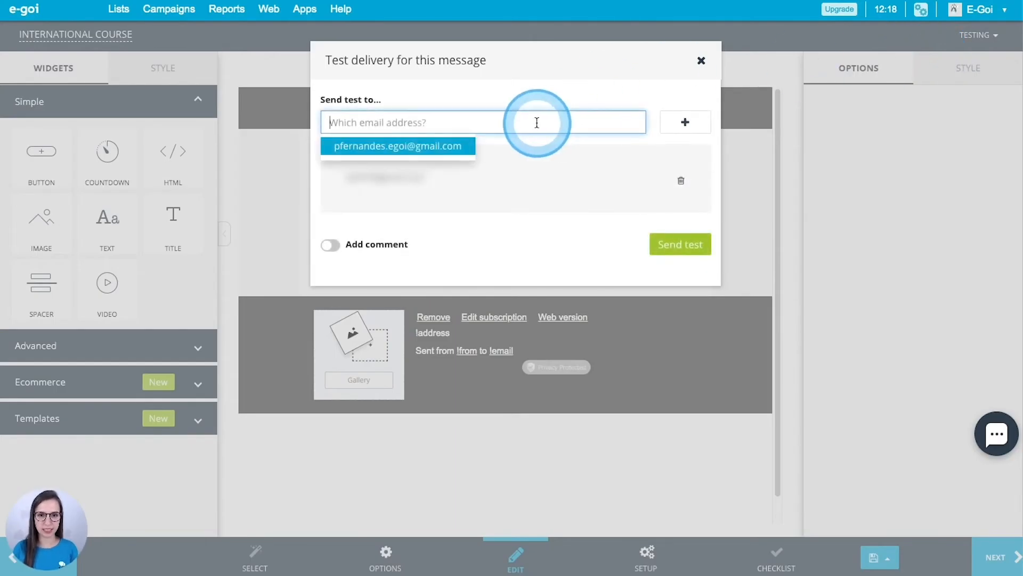
type("test@teste.com")
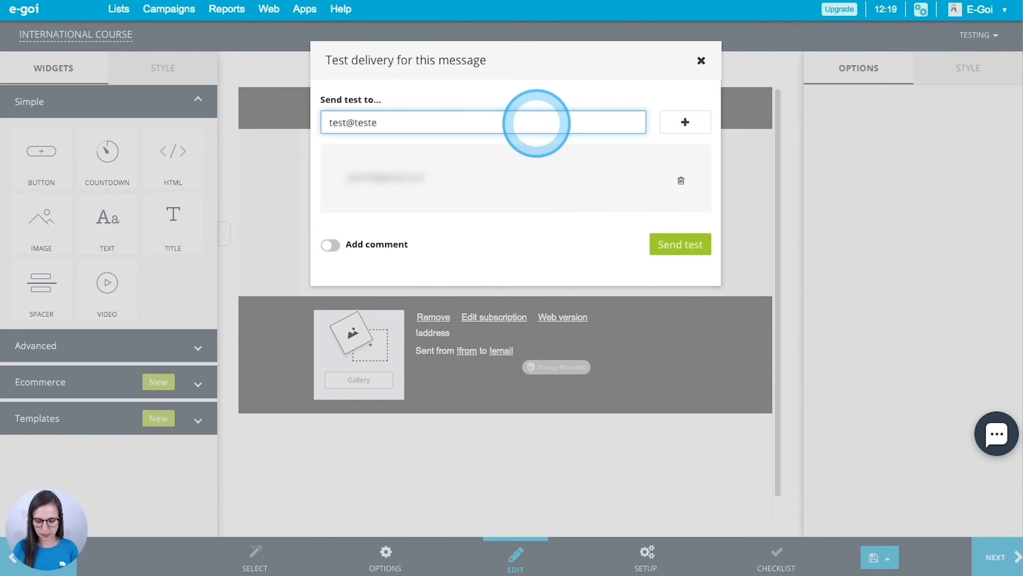
left_click(685, 122)
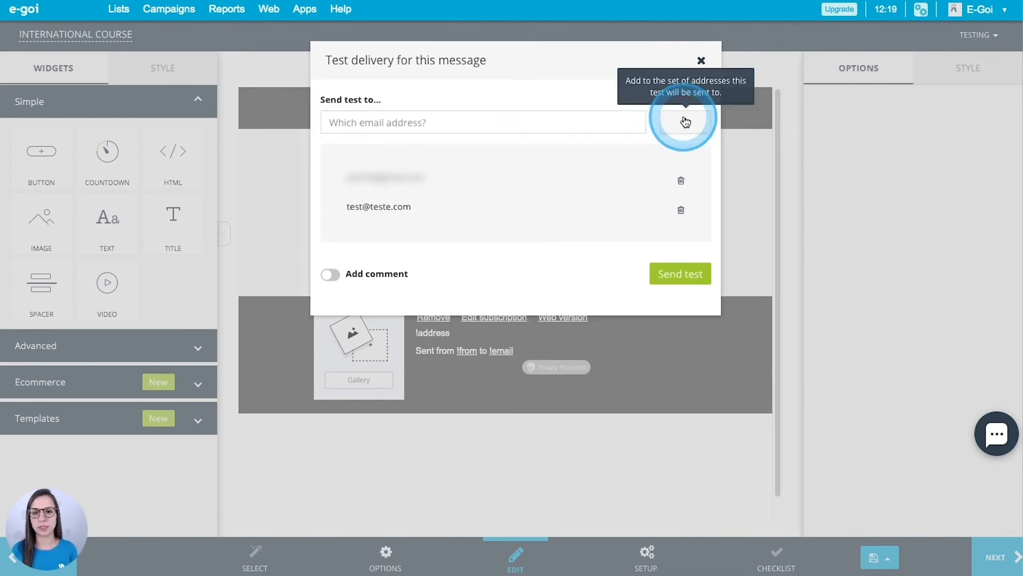
left_click(686, 281)
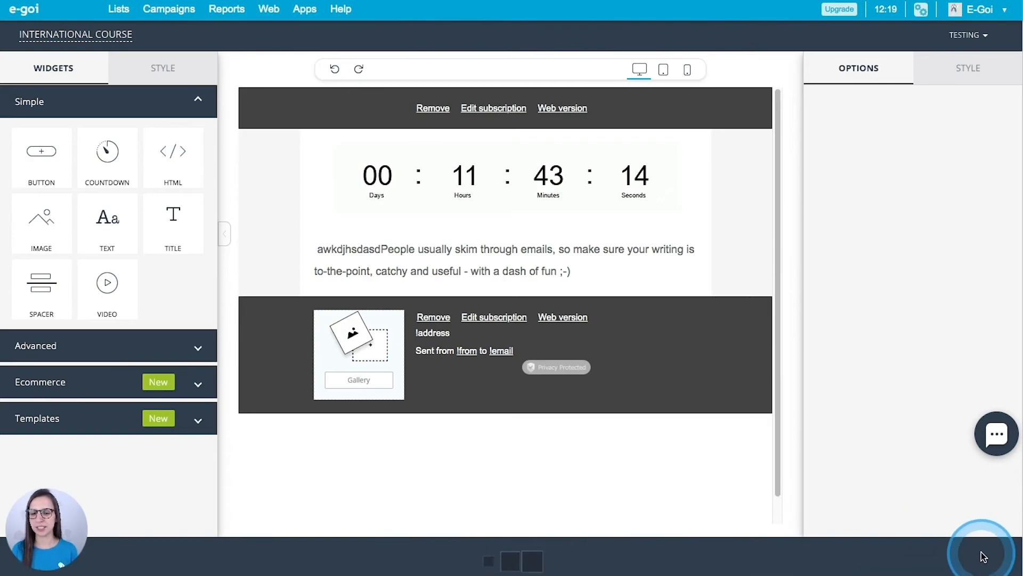
- Continue to the campaign setup and replace the International Group recipient list with English Course
left_click(984, 556)
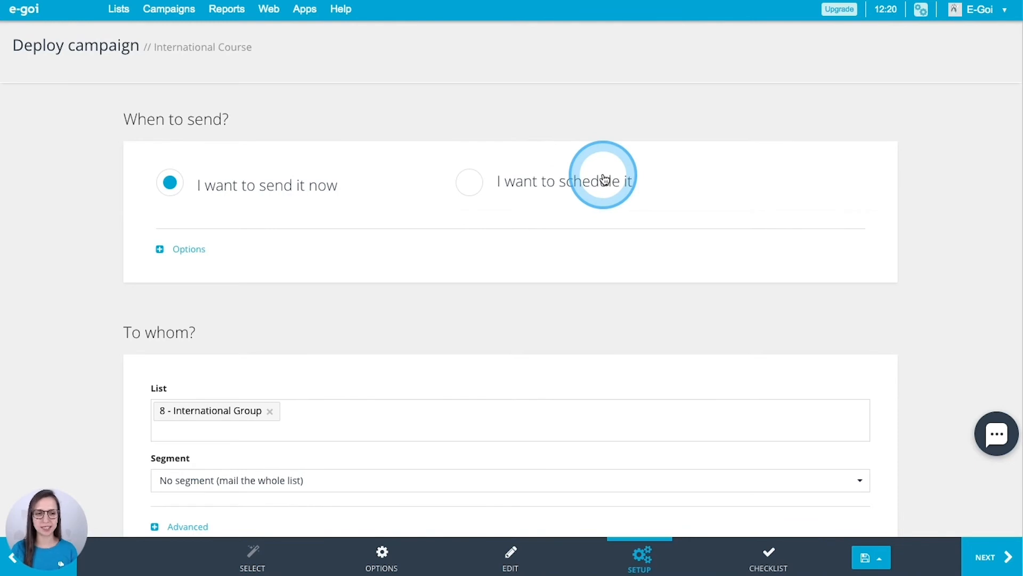
scroll(605, 179, "down", 1)
scroll(605, 179, "down", 2)
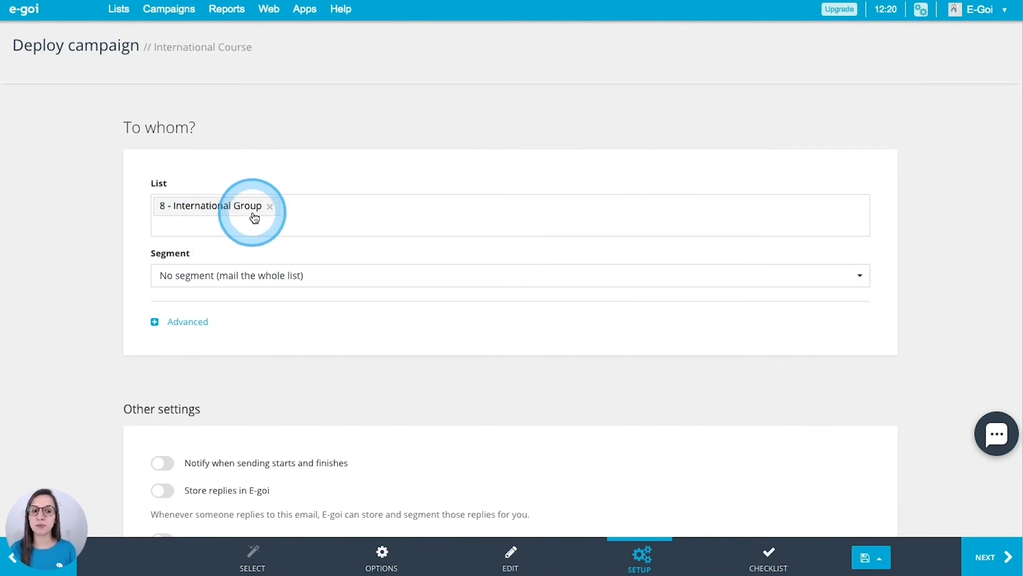
left_click(270, 207)
left_click(269, 203)
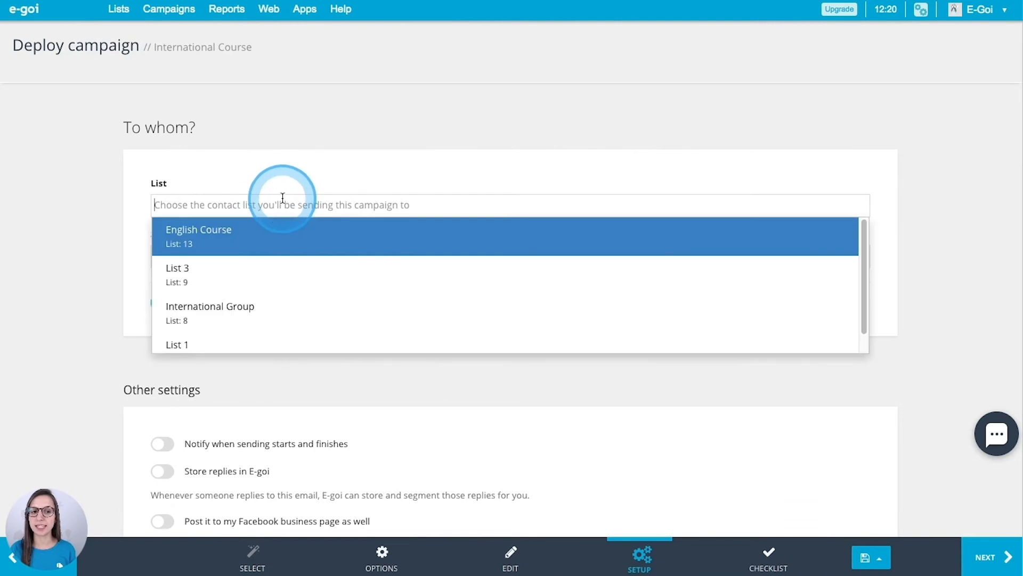
left_click(252, 237)
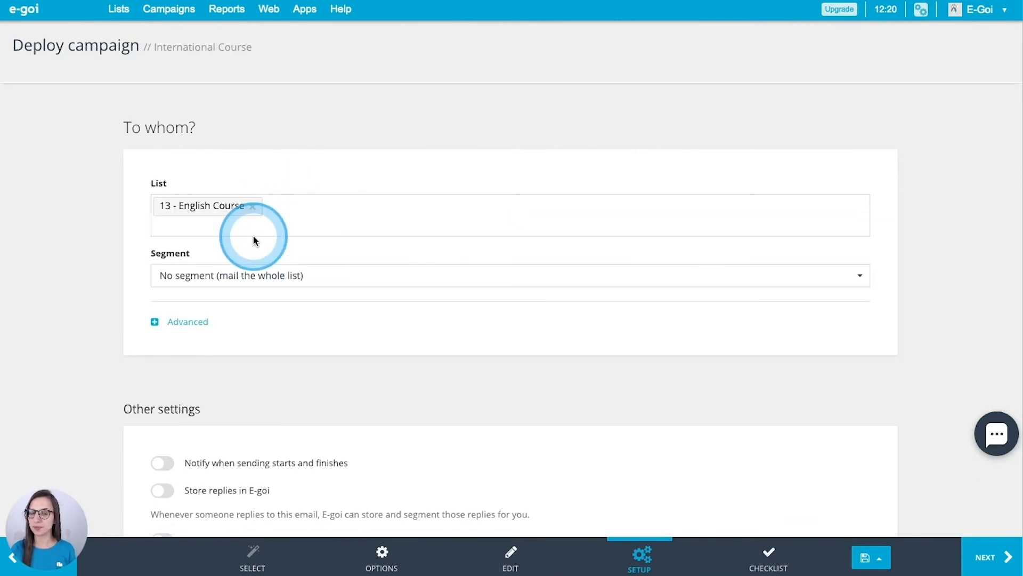
- Limit the recipients to selected segments, choosing Curso English and Curso Final
scroll(254, 235, "down", 1)
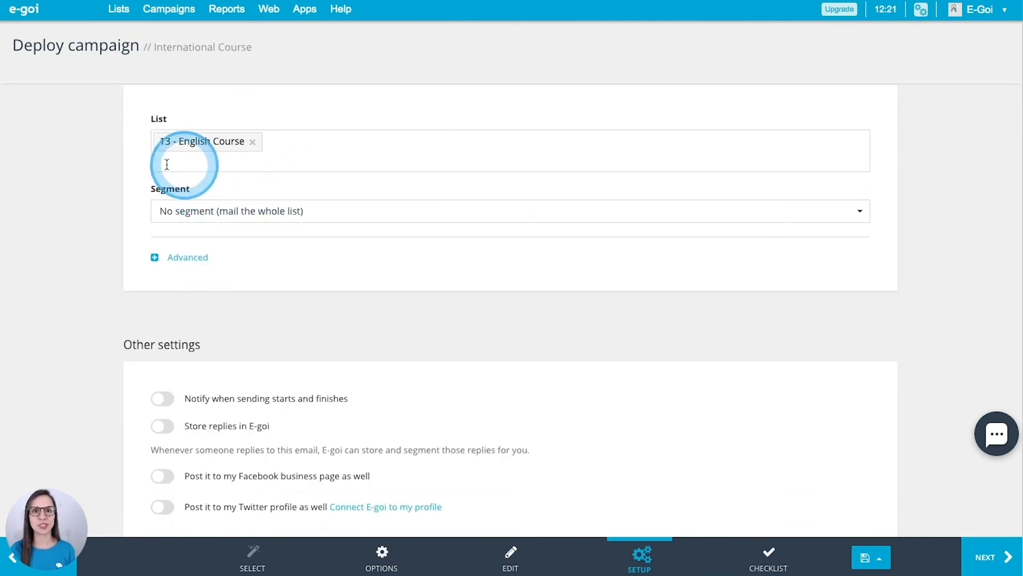
left_click(203, 211)
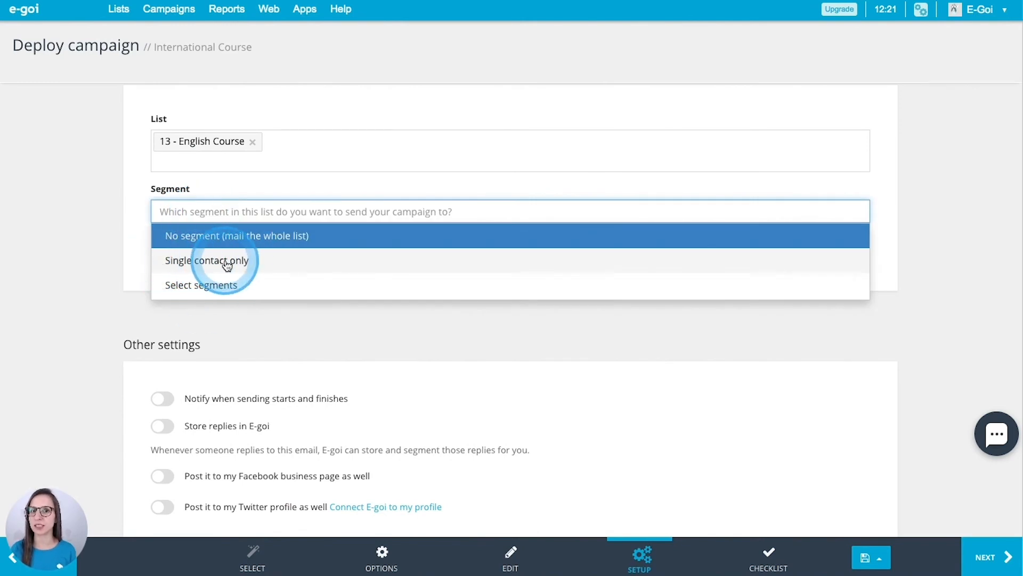
left_click(207, 288)
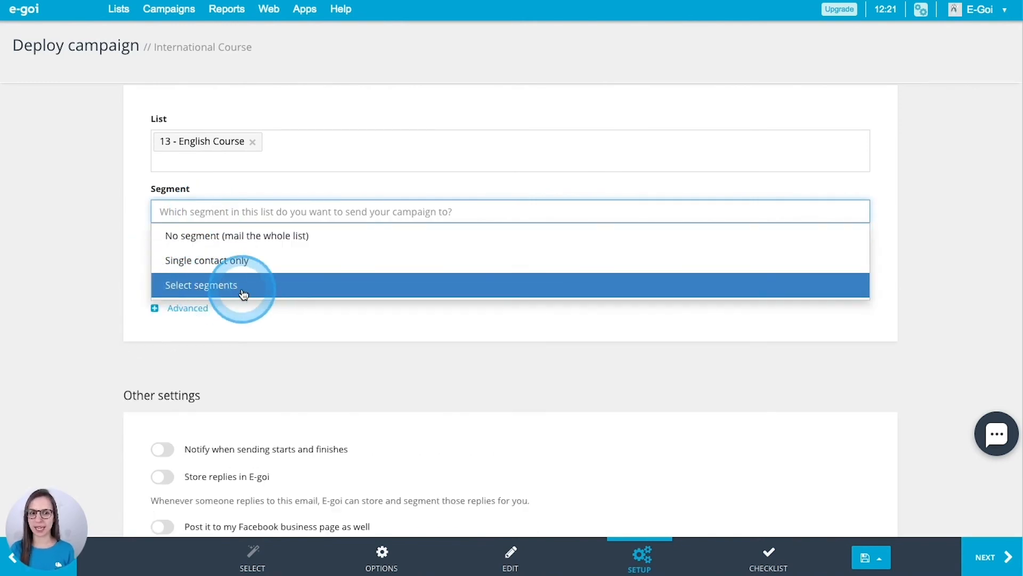
left_click(225, 261)
left_click(206, 183)
left_click(257, 275)
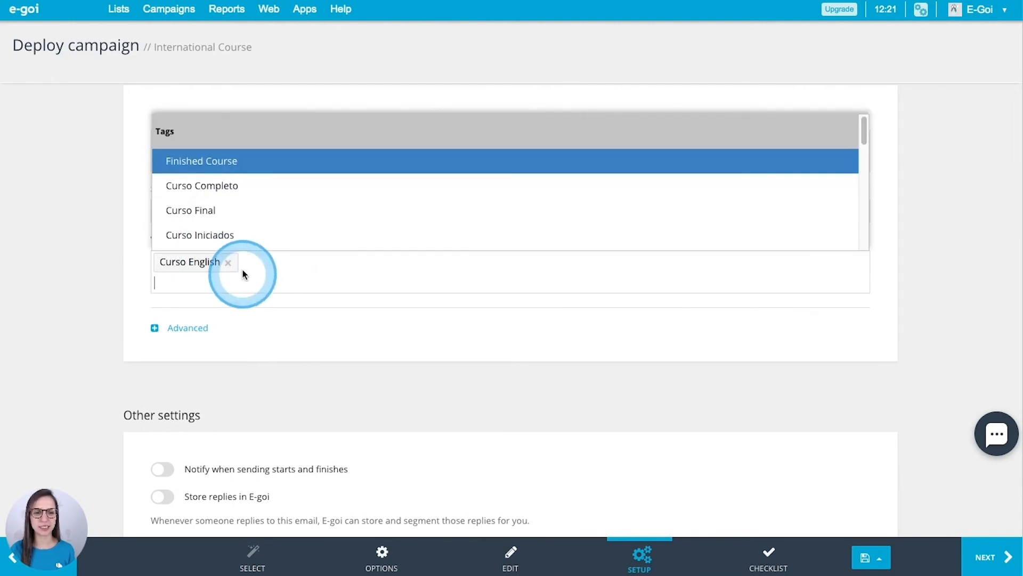
left_click(231, 208)
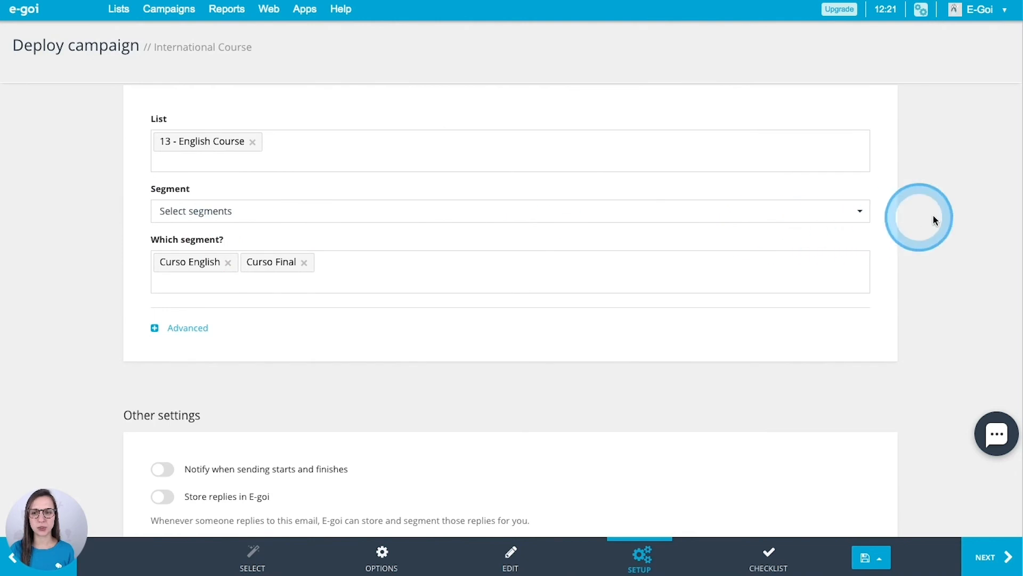
- Continue to the checklist, approve its recipients, sending time, message and other settings sections, and send the campaign
scroll(938, 238, "down", 3)
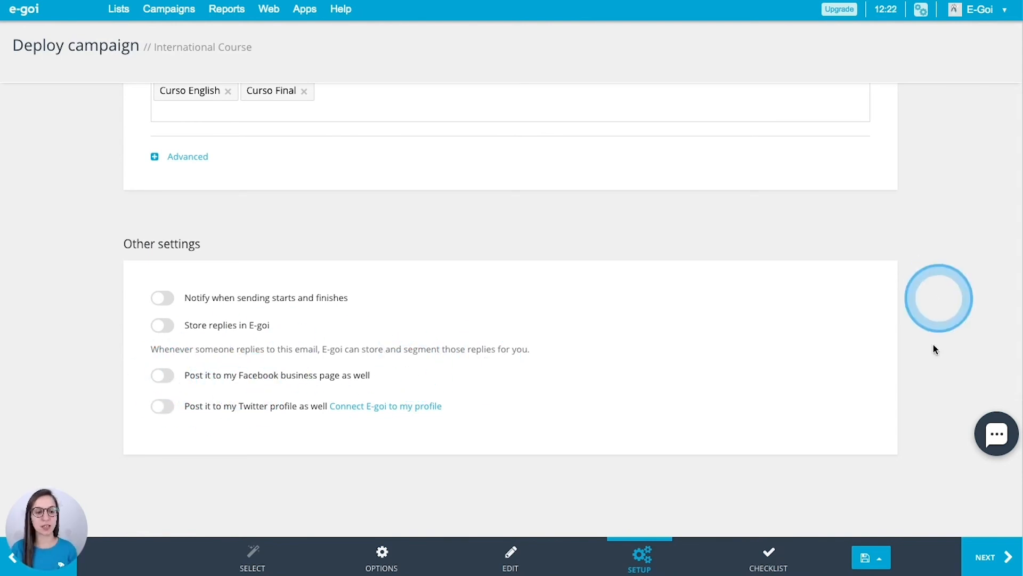
left_click(984, 560)
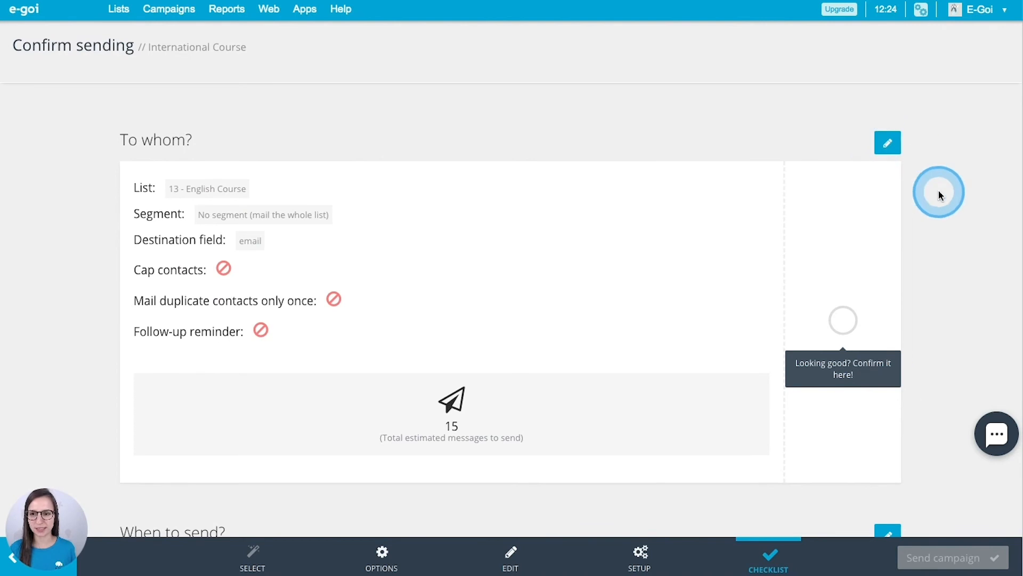
left_click(857, 332)
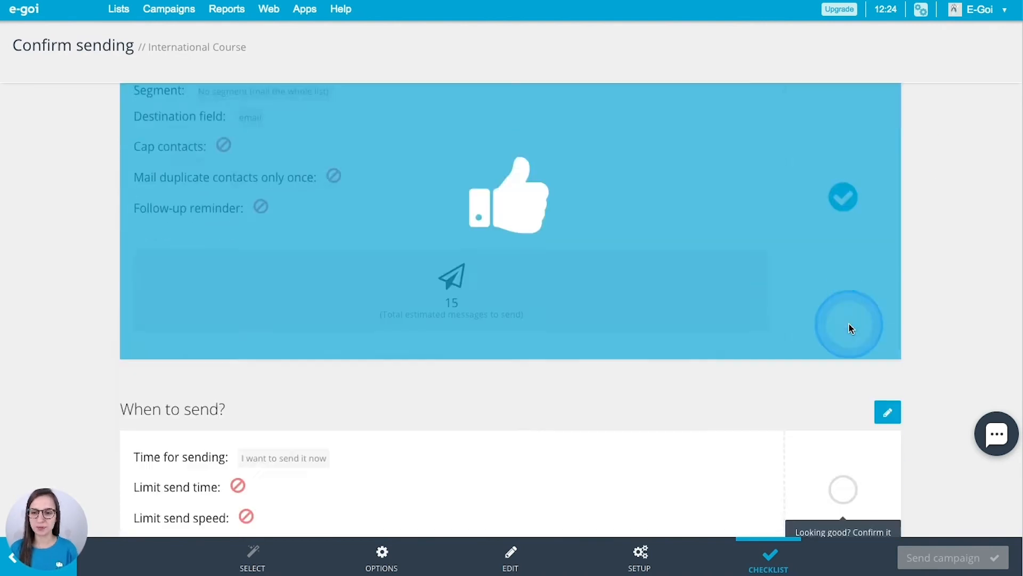
left_click(846, 210)
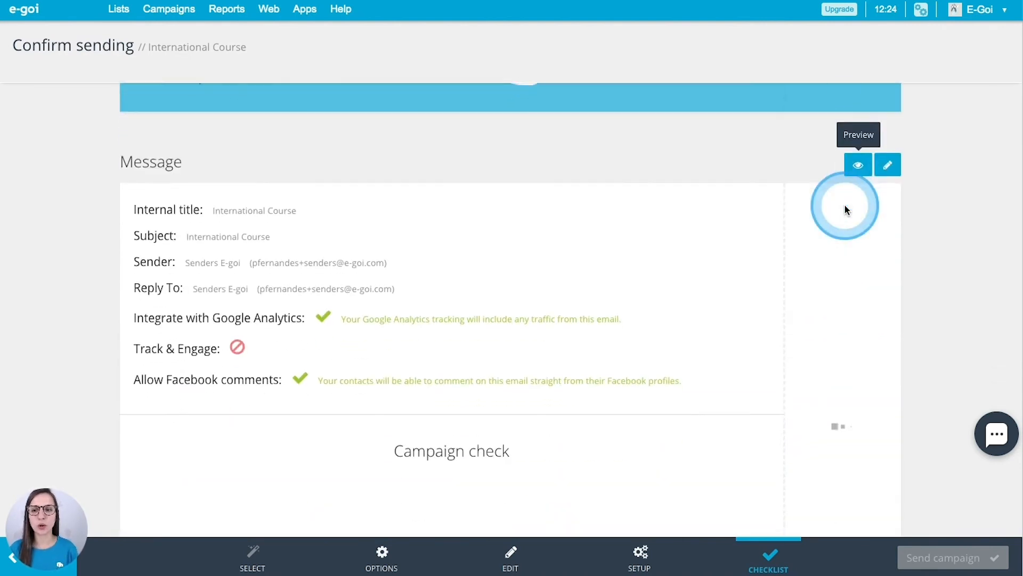
left_click(849, 369)
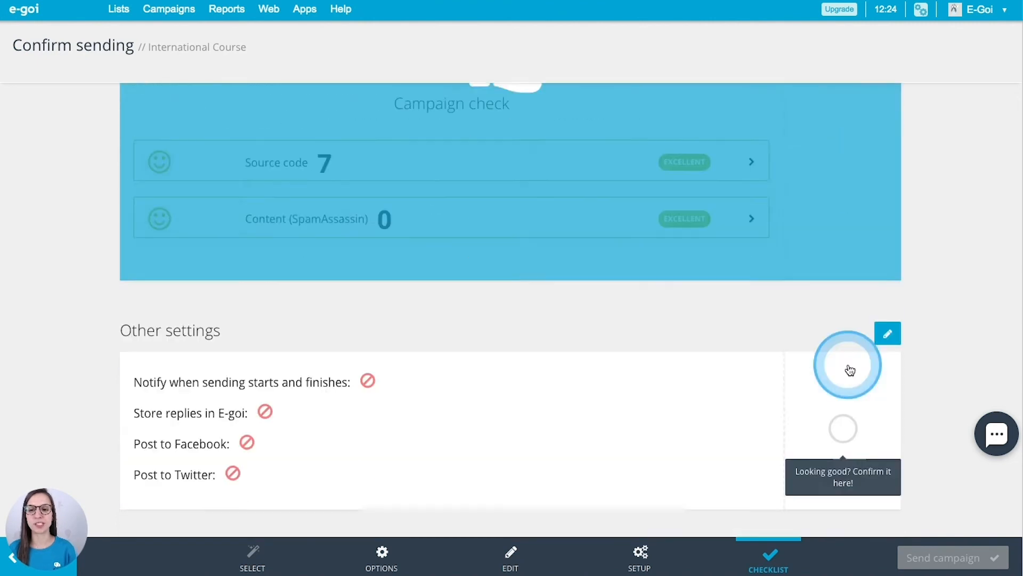
left_click(840, 232)
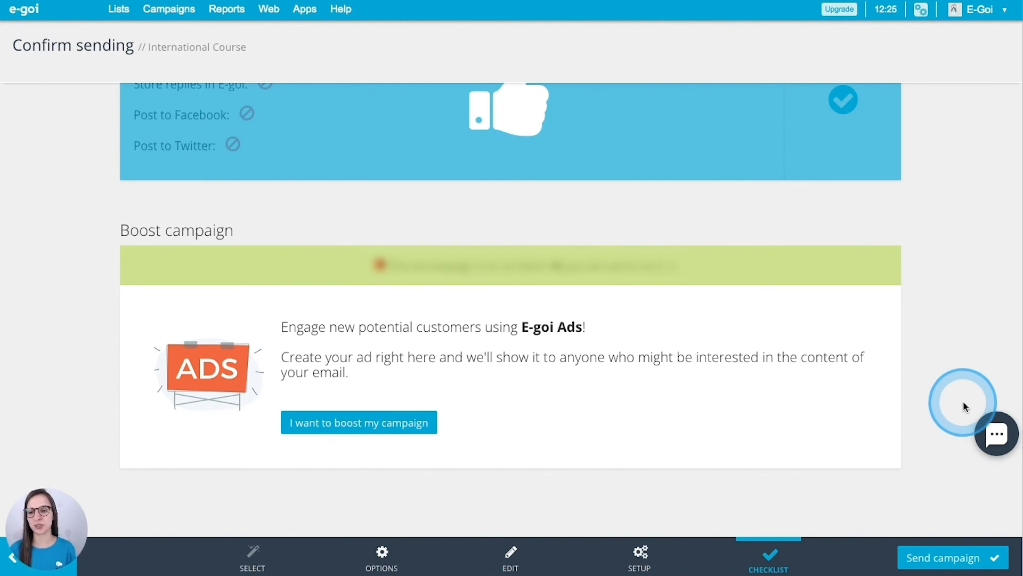
left_click(944, 557)
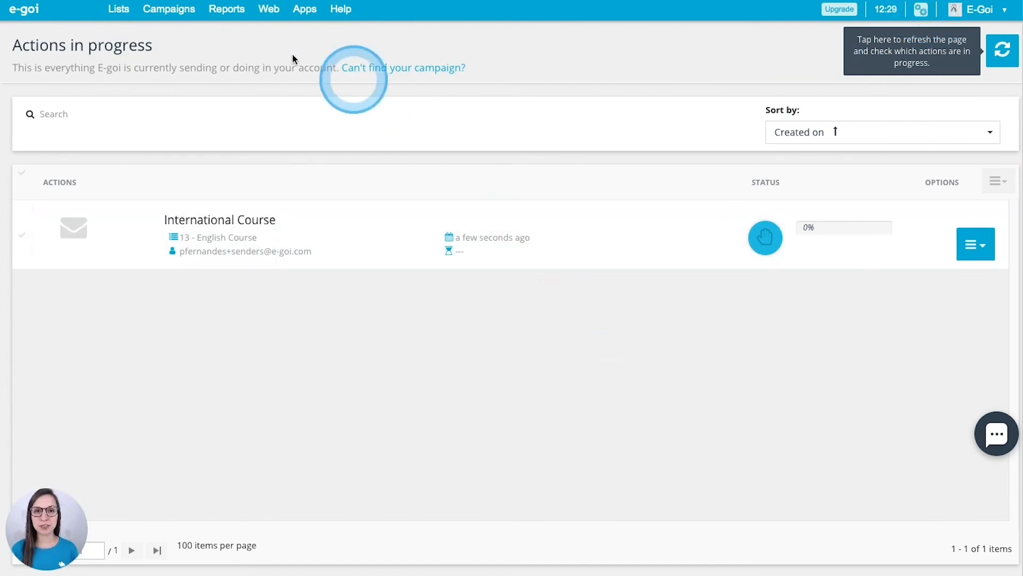
- Open the campaigns overview and examine the type, status and details of the listed campaigns
left_click(161, 11)
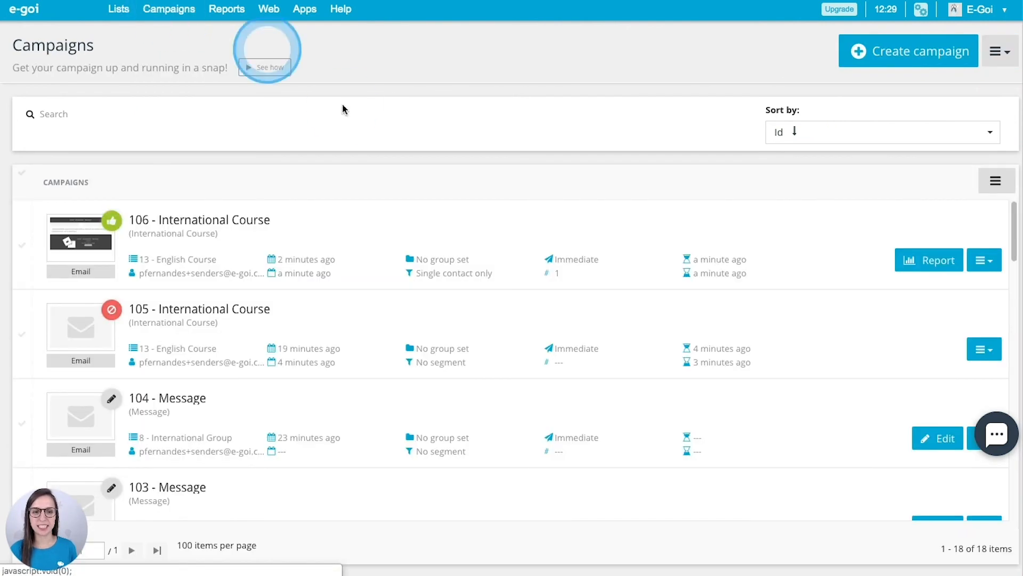
scroll(381, 225, "down", 2)
scroll(379, 224, "down", 15)
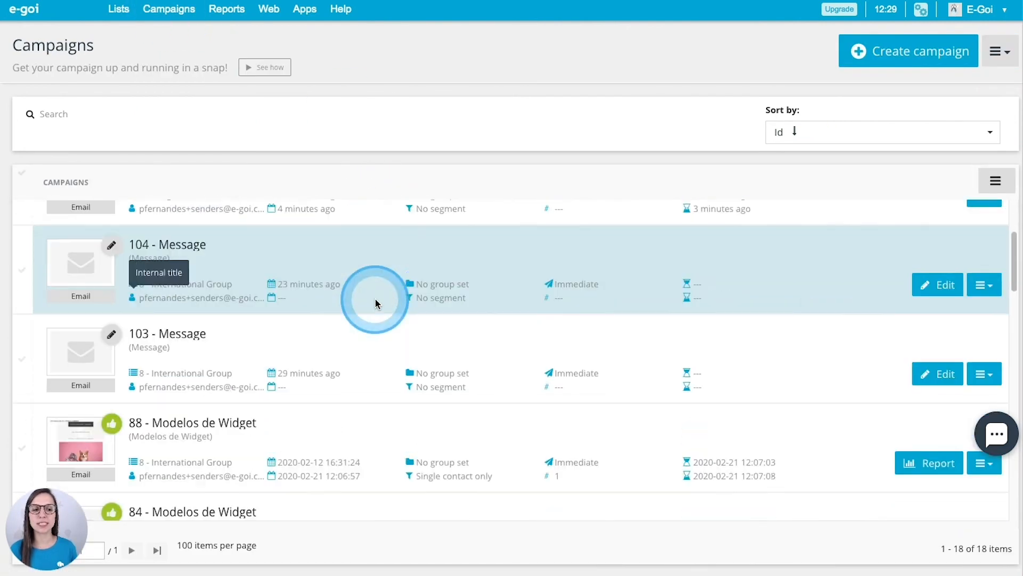
scroll(351, 430, "up", 15)
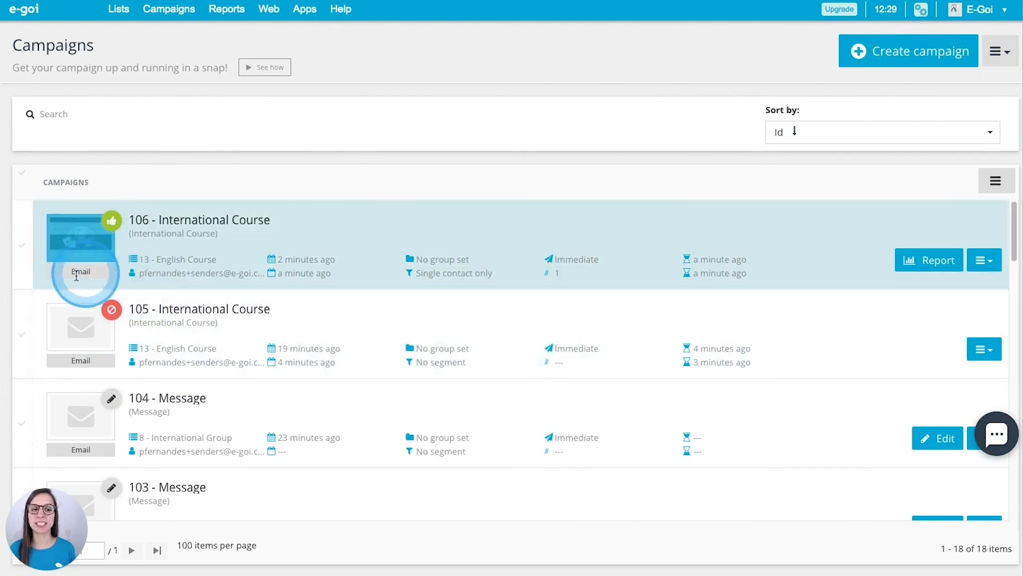
scroll(70, 351, "down", 3)
scroll(93, 333, "down", 5)
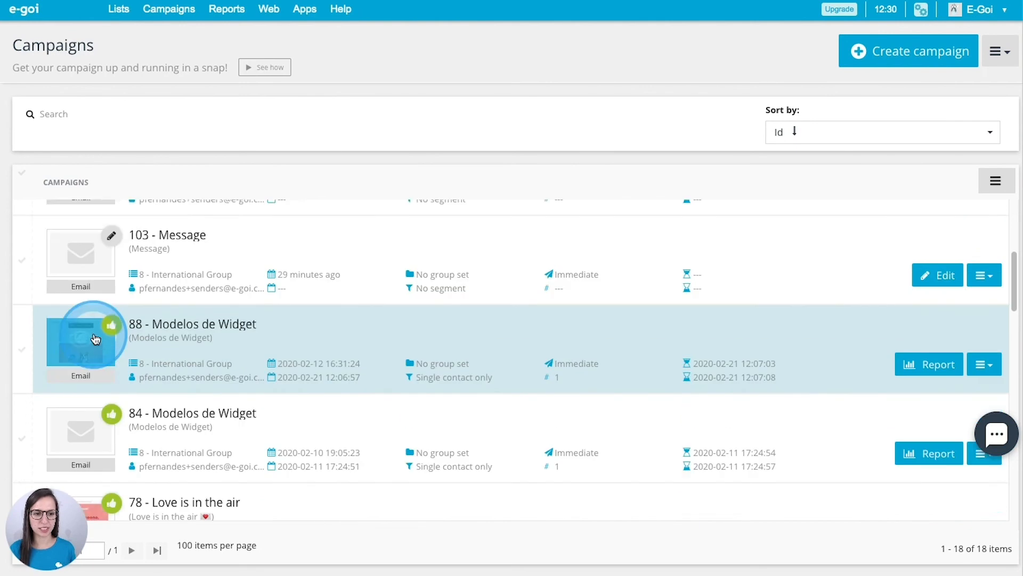
scroll(92, 333, "down", 4)
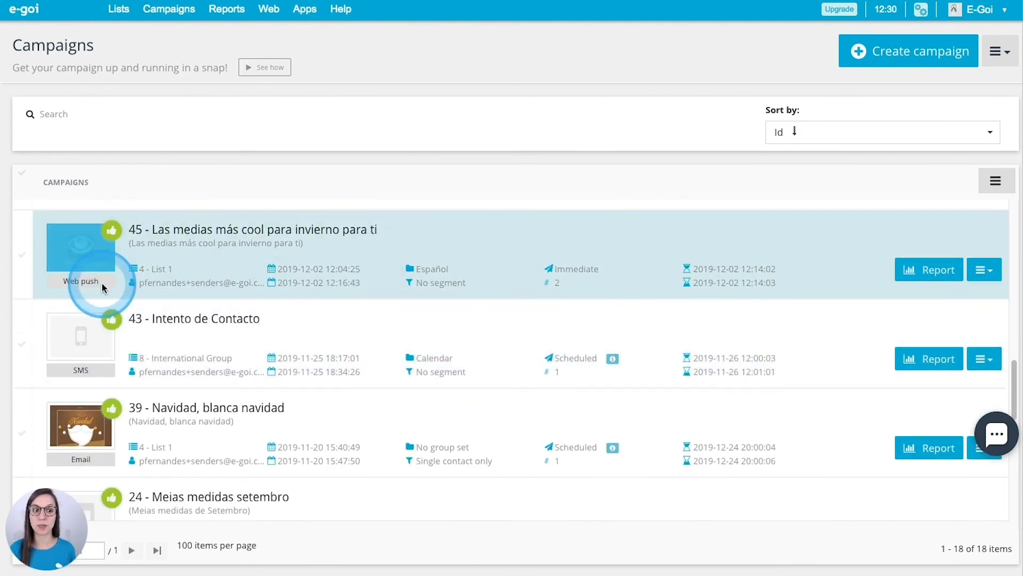
scroll(101, 283, "up", 8)
scroll(101, 283, "up", 4)
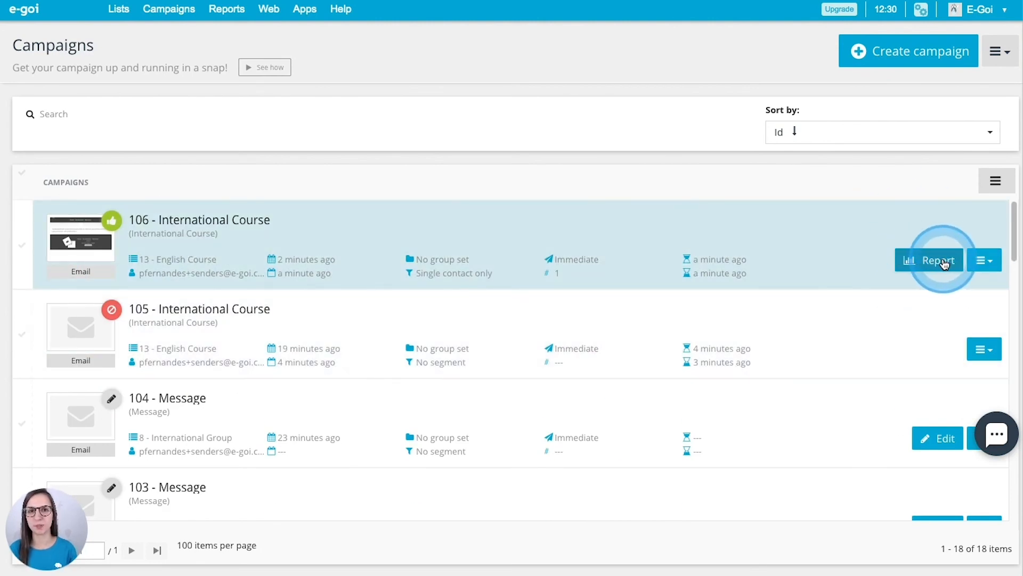
- Check the additional actions available for the sent campaign 106 - International Course
left_click(994, 262)
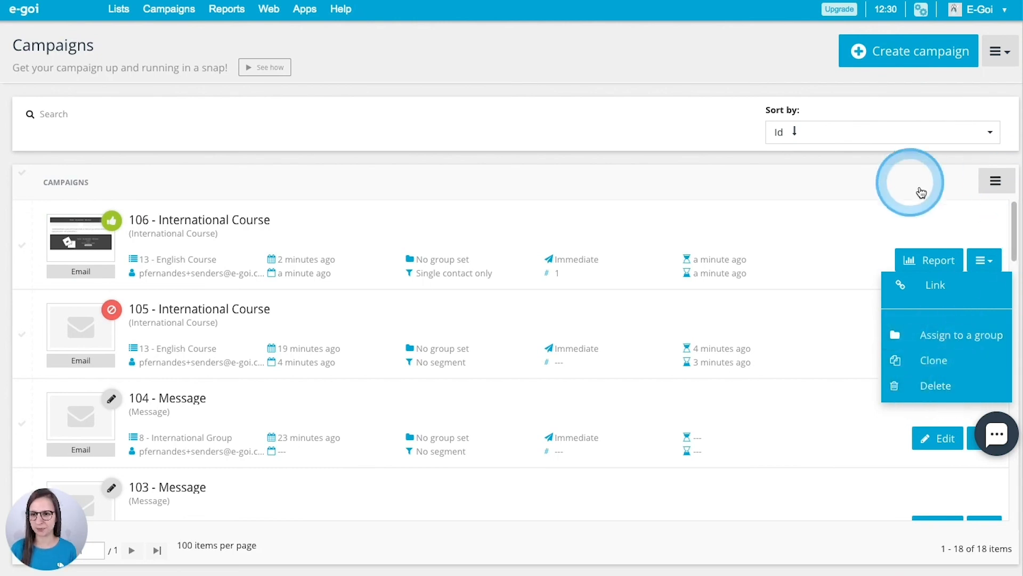
left_click(998, 265)
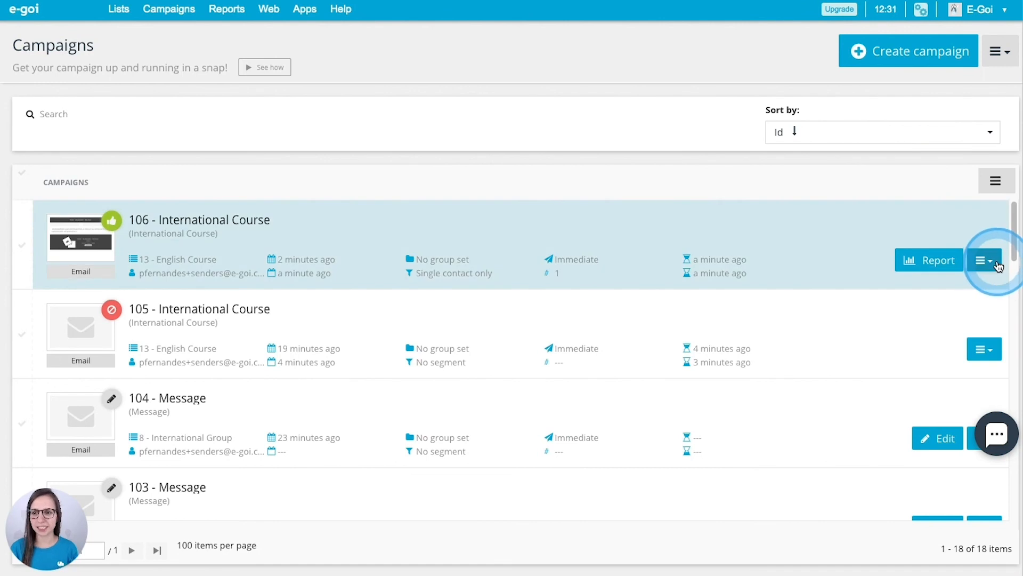
left_click(999, 265)
left_click(175, 233)
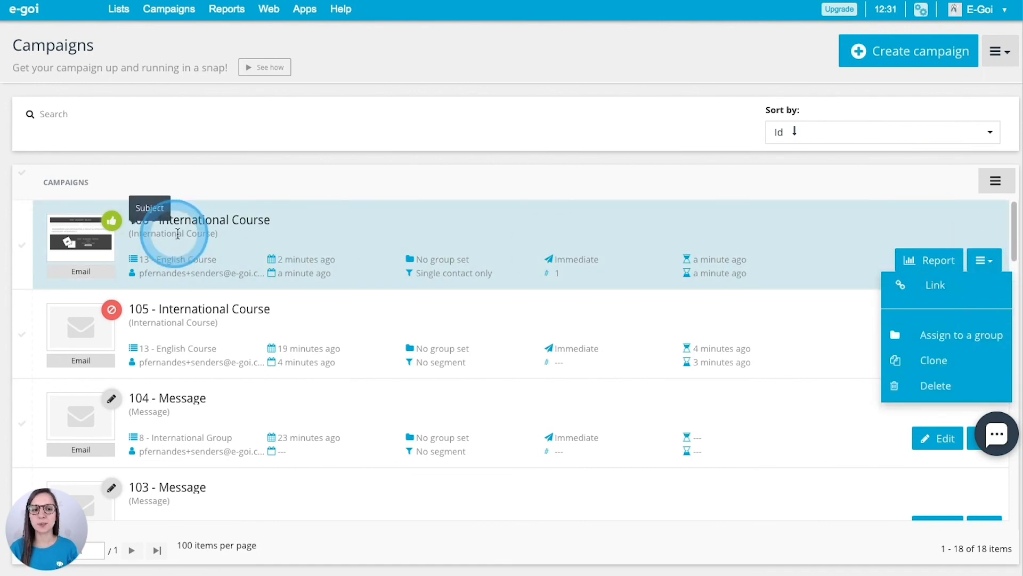
- Select campaigns 106, 105 and 104 together and show the bulk actions available for them
left_click(24, 238)
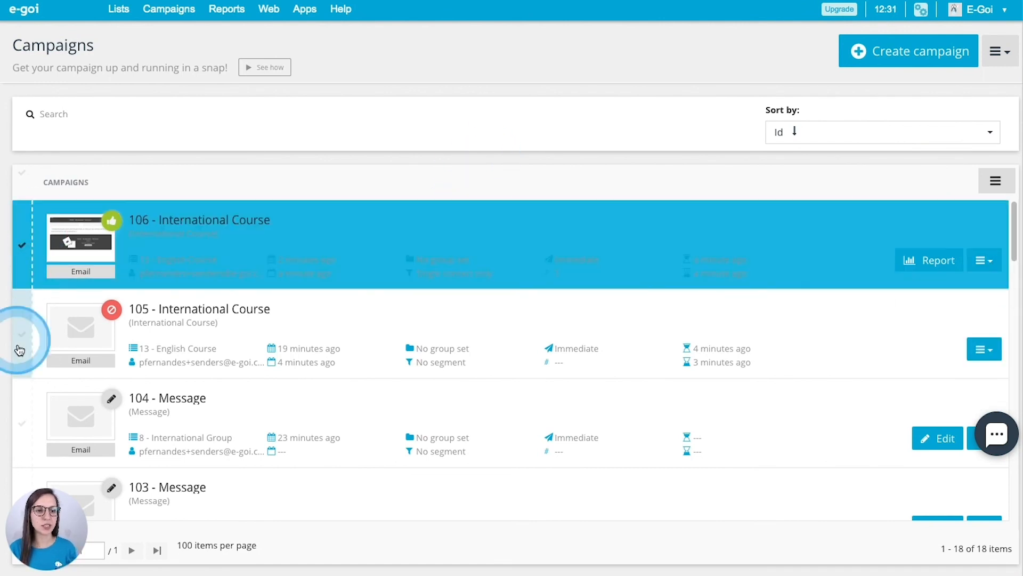
left_click(20, 332)
left_click(22, 419)
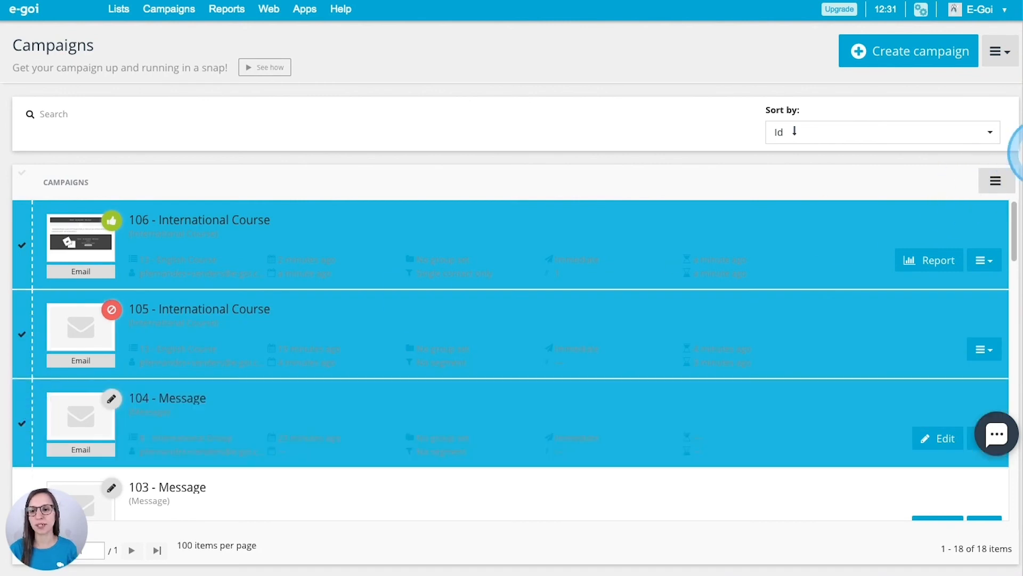
left_click(995, 181)
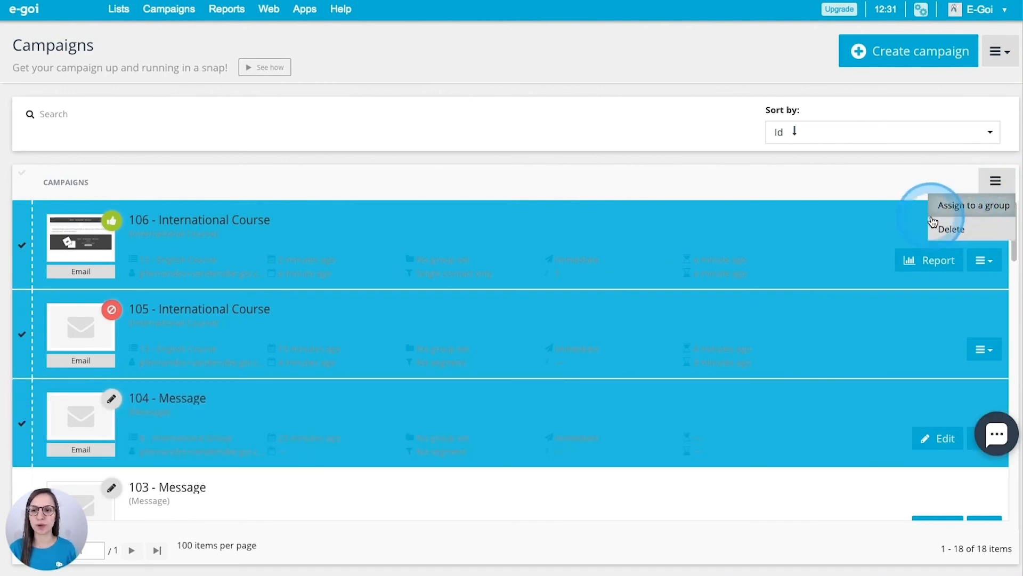
- Clear the campaign selection and create a campaign group named International with the social sharing bar enabled
left_click(687, 65)
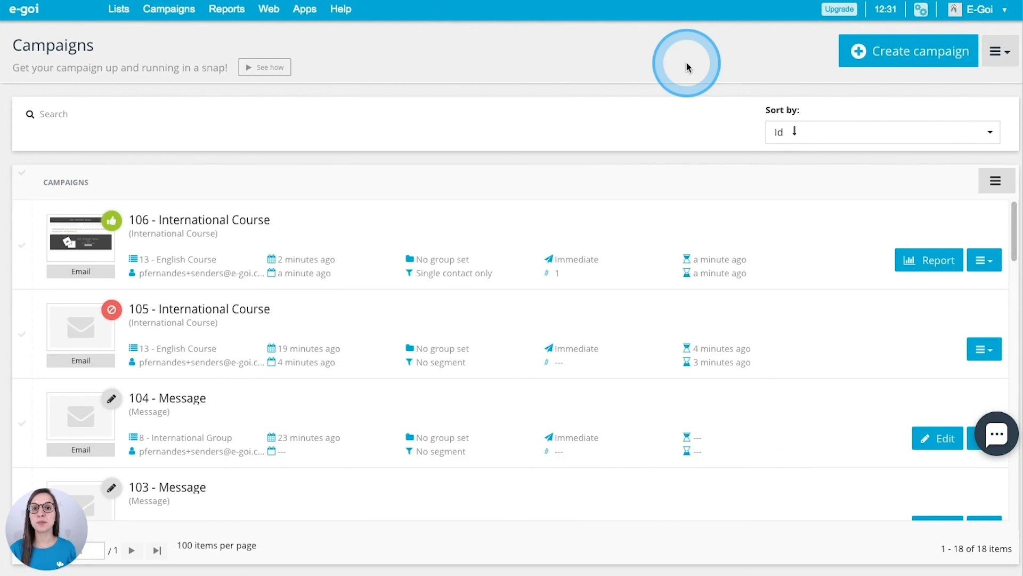
left_click(1001, 53)
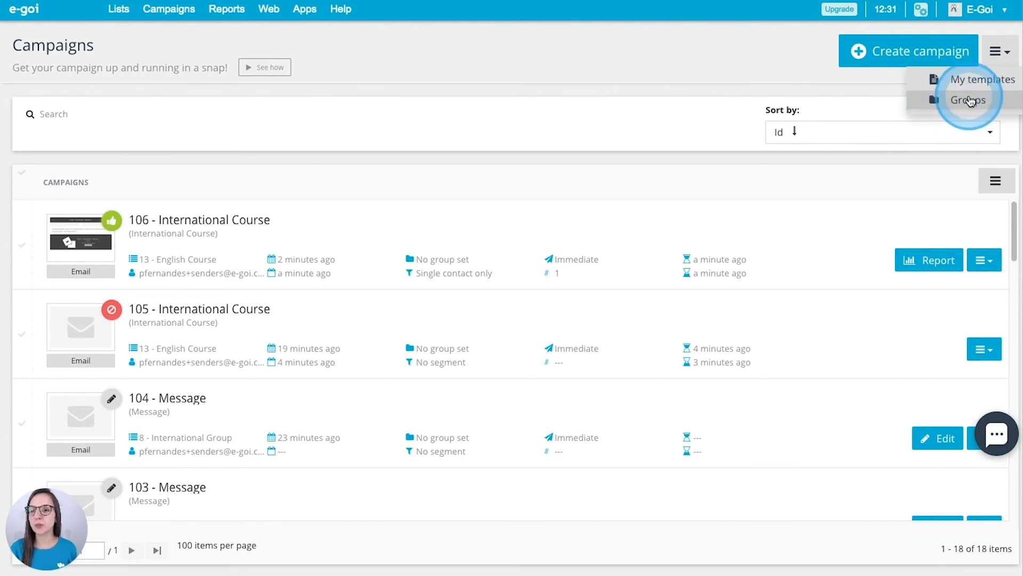
left_click(980, 103)
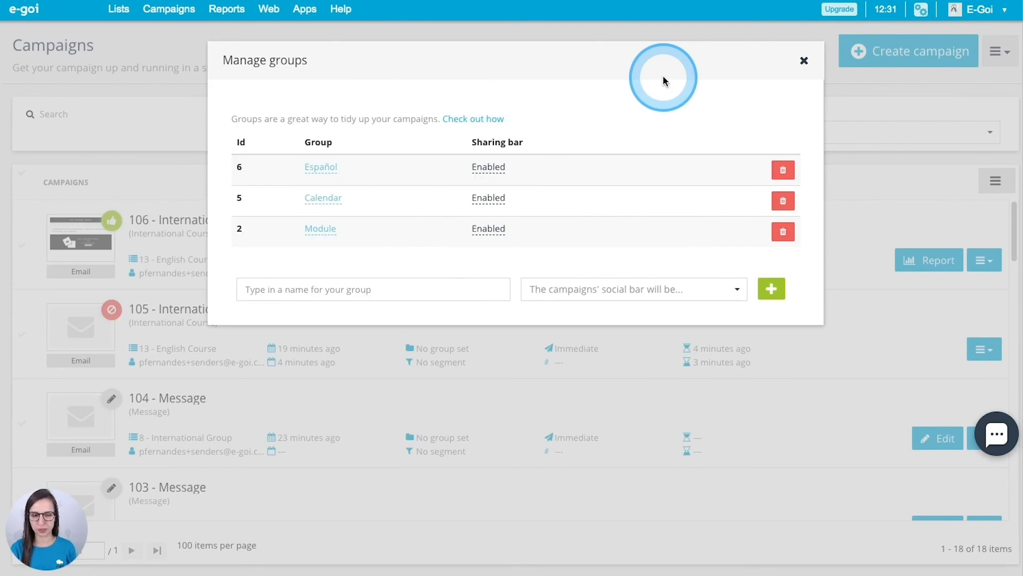
left_click(388, 291)
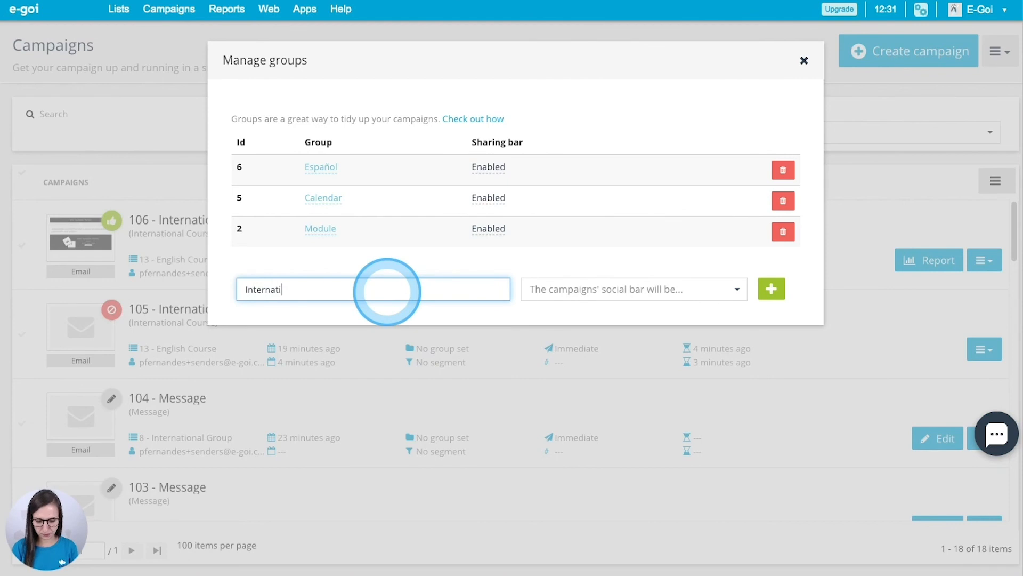
left_click(674, 294)
left_click(622, 316)
left_click(775, 296)
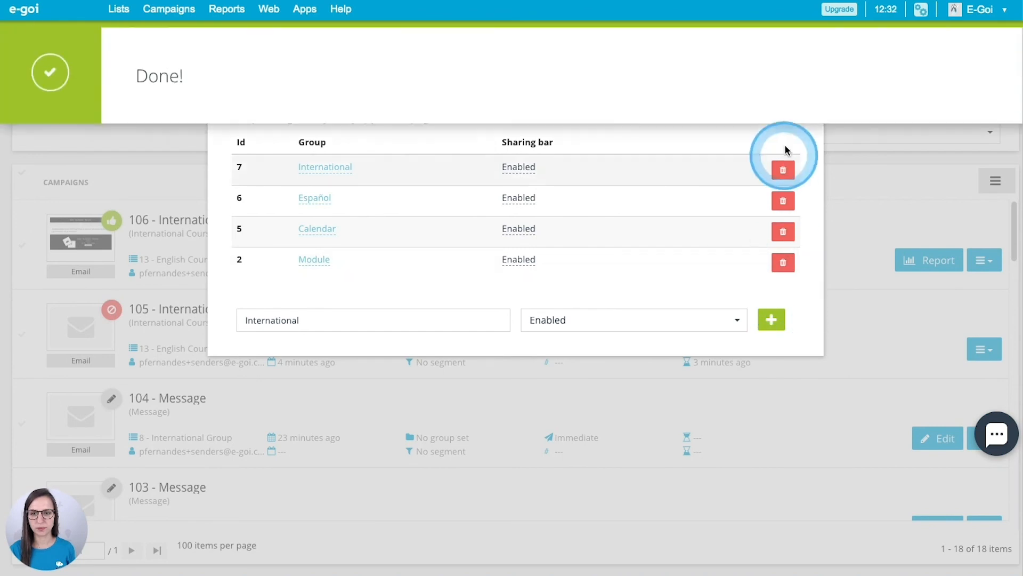
left_click(803, 63)
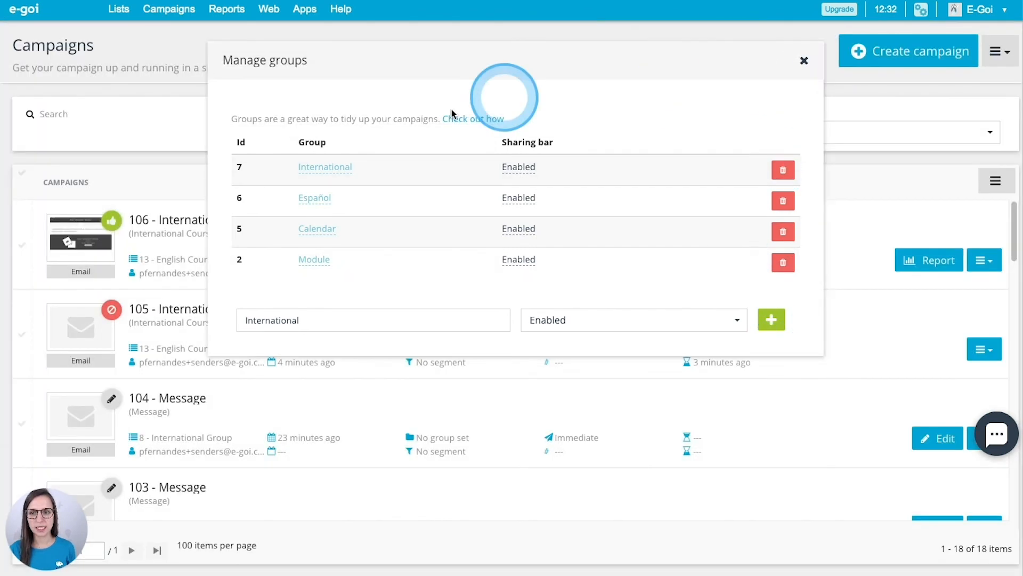
- Assign campaigns 106, 105, 104, 103 and 84 together to the group 7 - International
left_click_drag(2, 244, 28, 423)
left_click(27, 423)
scroll(28, 423, "down", 5)
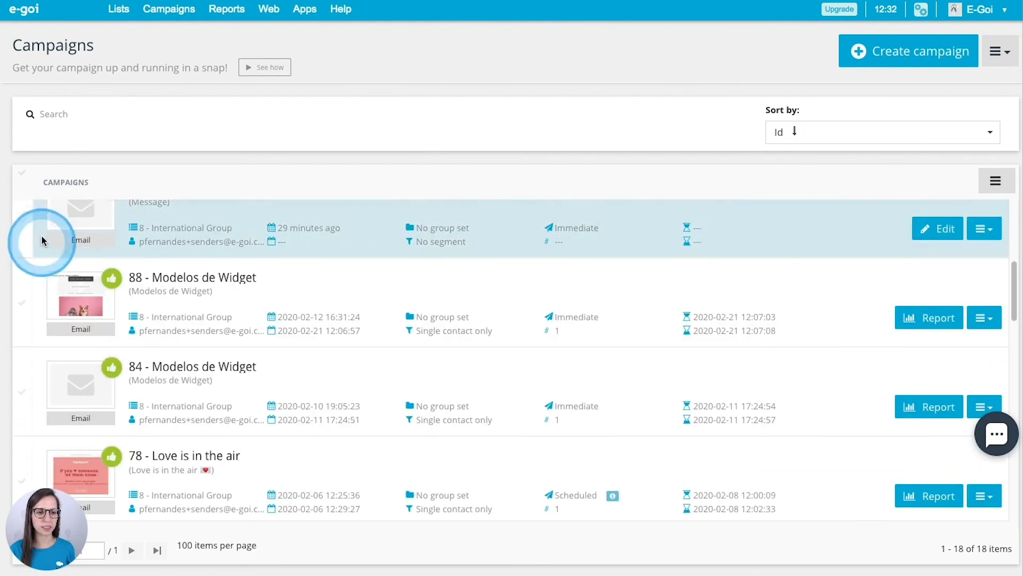
left_click(27, 238)
left_click(16, 388)
scroll(131, 397, "up", 5)
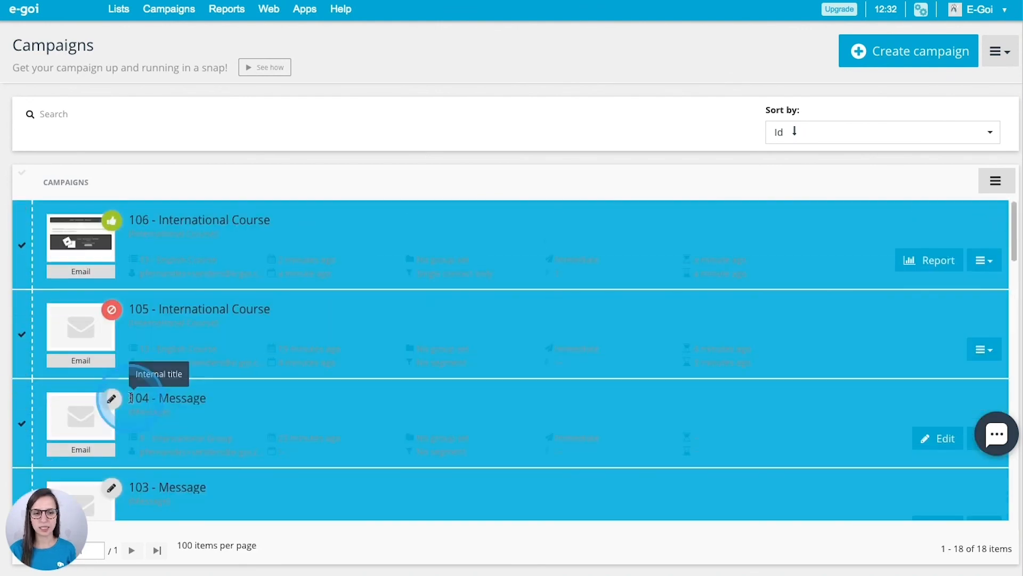
left_click(1001, 190)
left_click(967, 204)
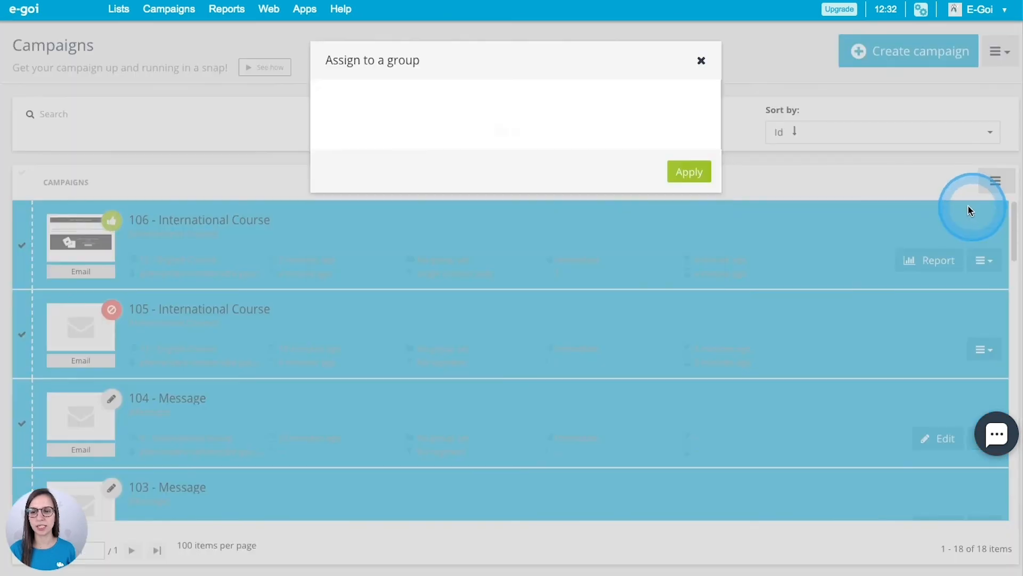
left_click(443, 129)
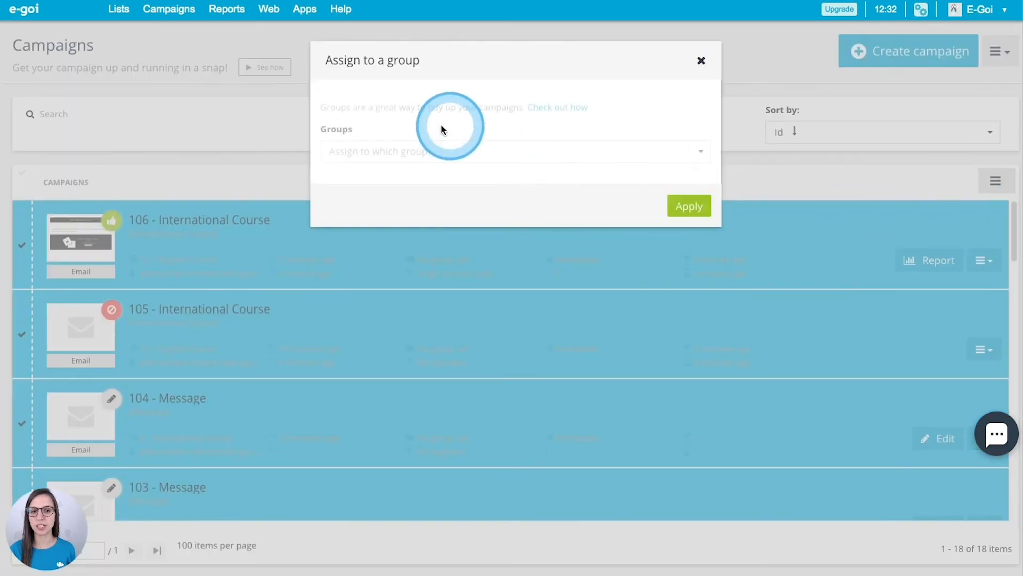
left_click(437, 155)
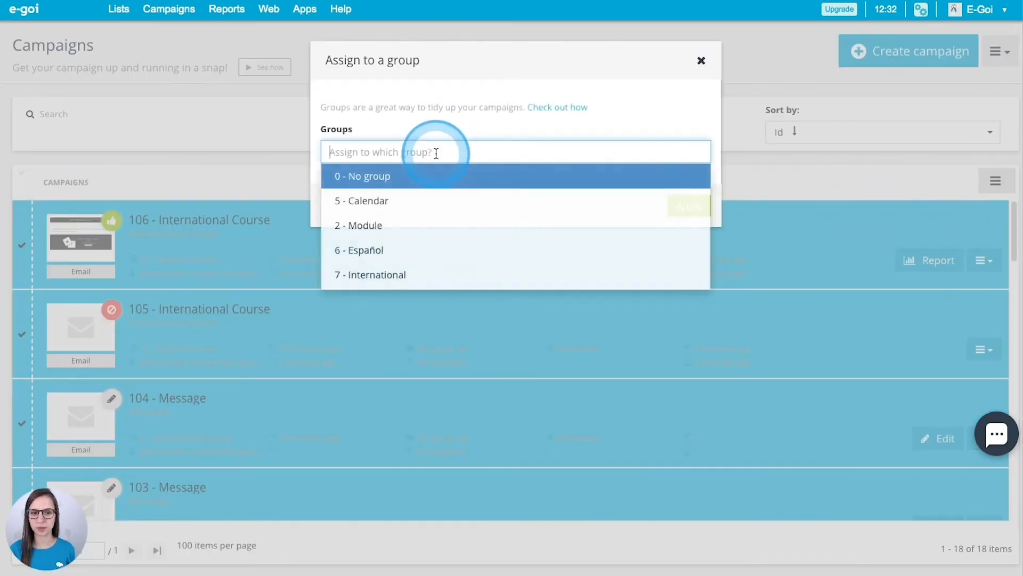
left_click(414, 278)
left_click(684, 213)
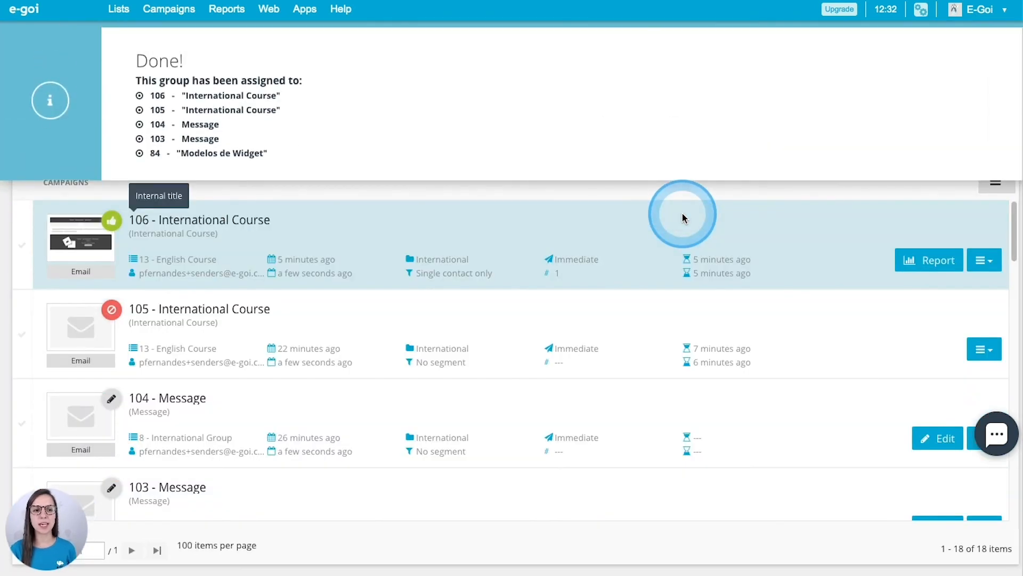
left_click(462, 70)
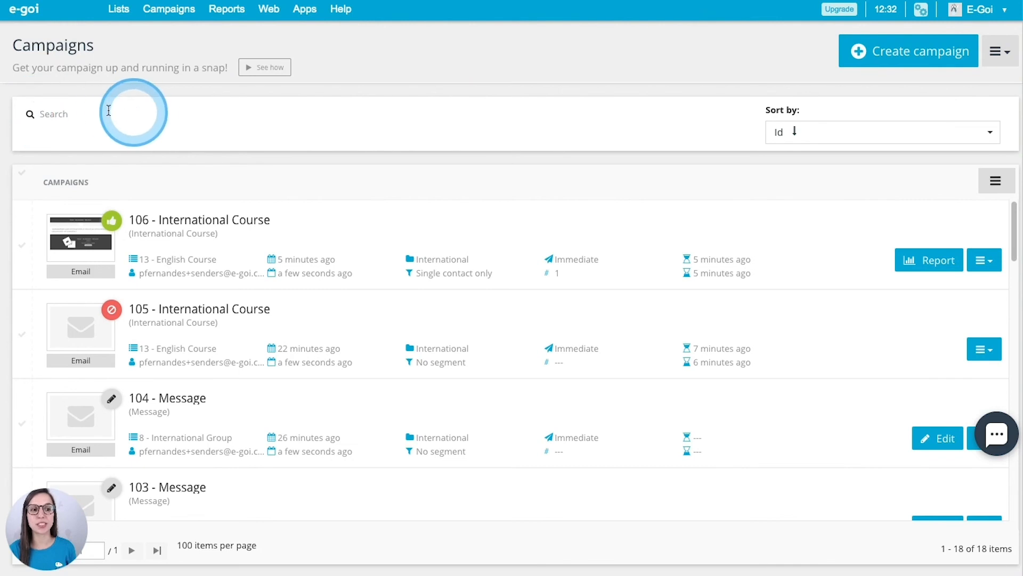
- Filter the campaigns by the group 7 (International) and look through the listed campaigns
left_click(63, 113)
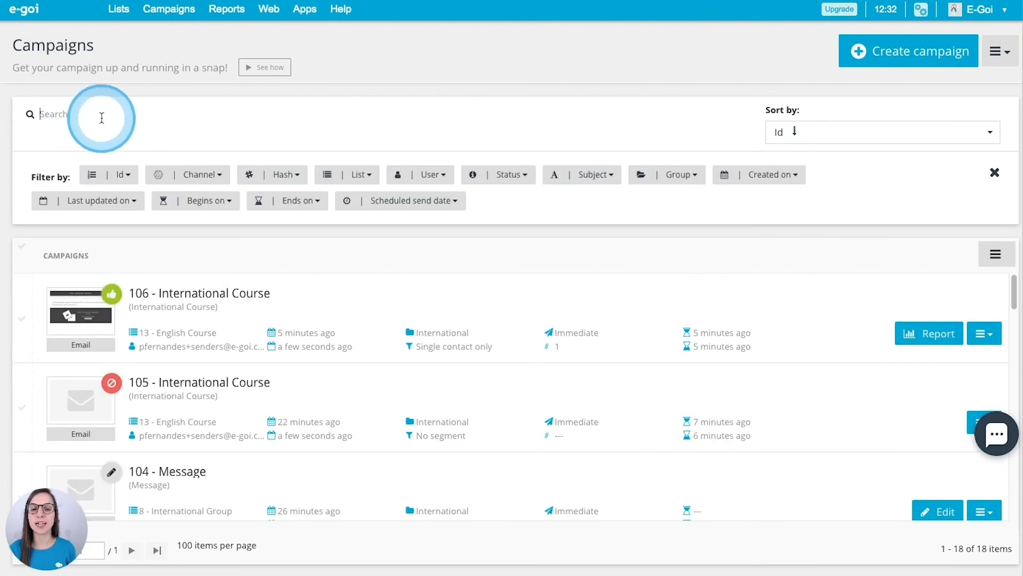
left_click(682, 176)
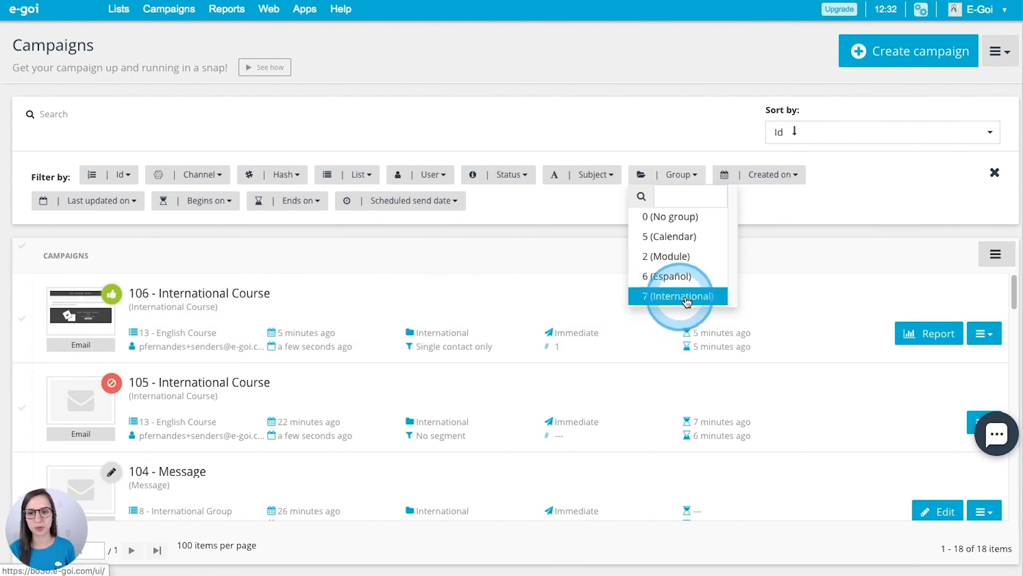
left_click(687, 300)
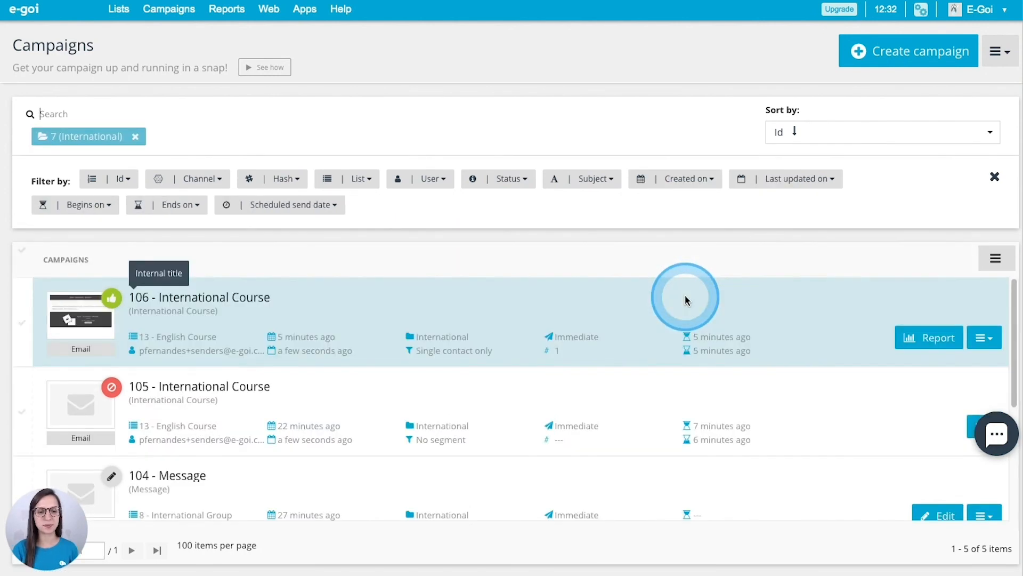
scroll(655, 344, "down", 3)
scroll(589, 429, "up", 3)
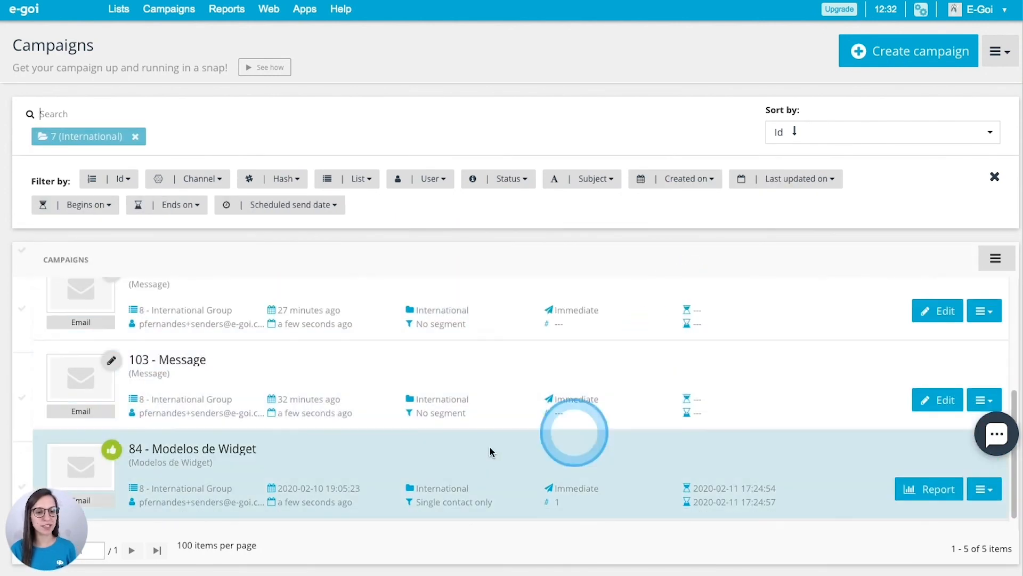
scroll(450, 455, "up", 1)
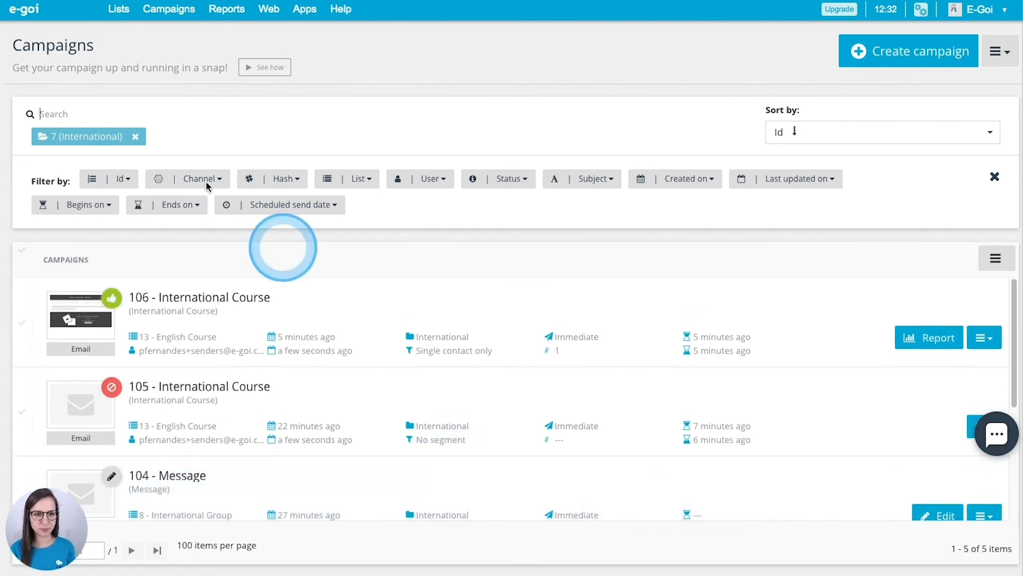
- Replace the group filter with a channel filter for SMS and look through the listed campaigns
left_click(137, 139)
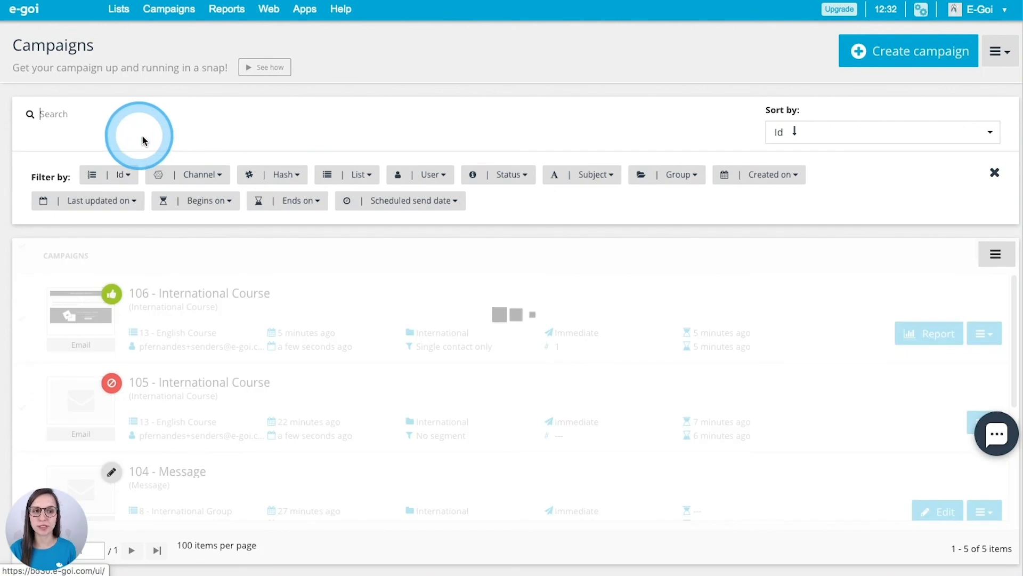
left_click(214, 175)
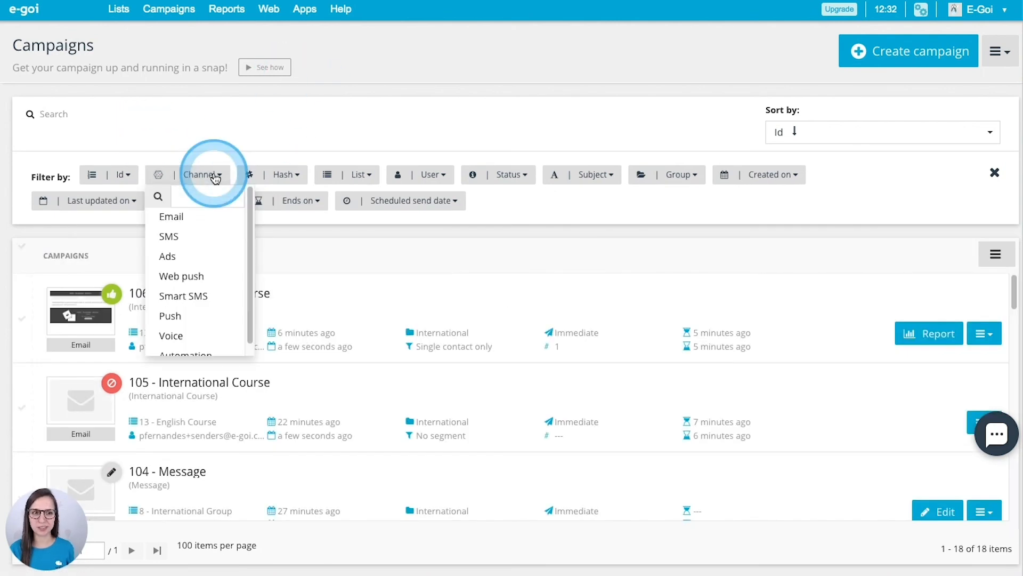
left_click(182, 226)
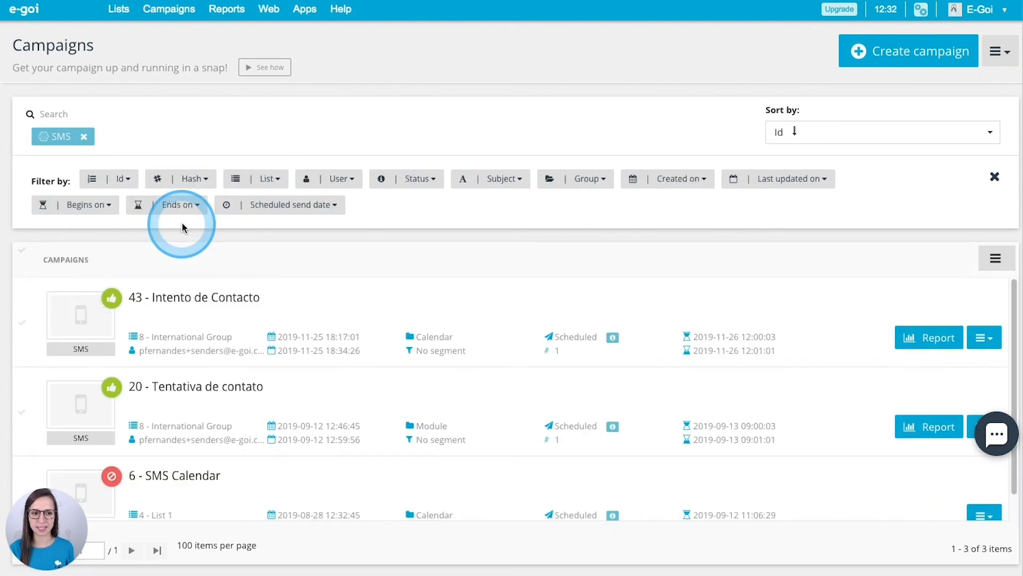
scroll(336, 354, "down", 1)
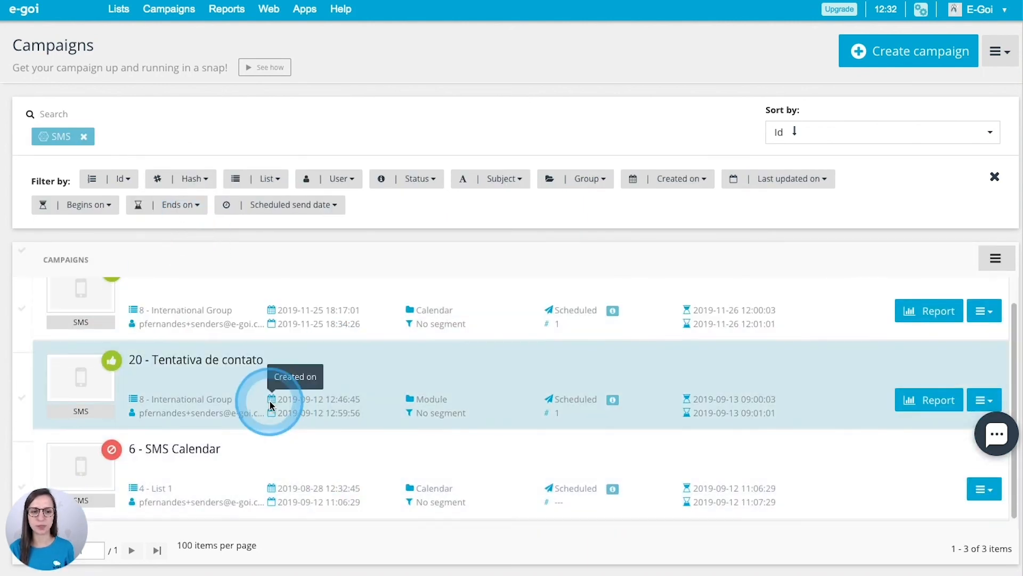
scroll(270, 403, "up", 1)
- Replace the SMS channel filter with a status filter for Draft campaigns
left_click(85, 139)
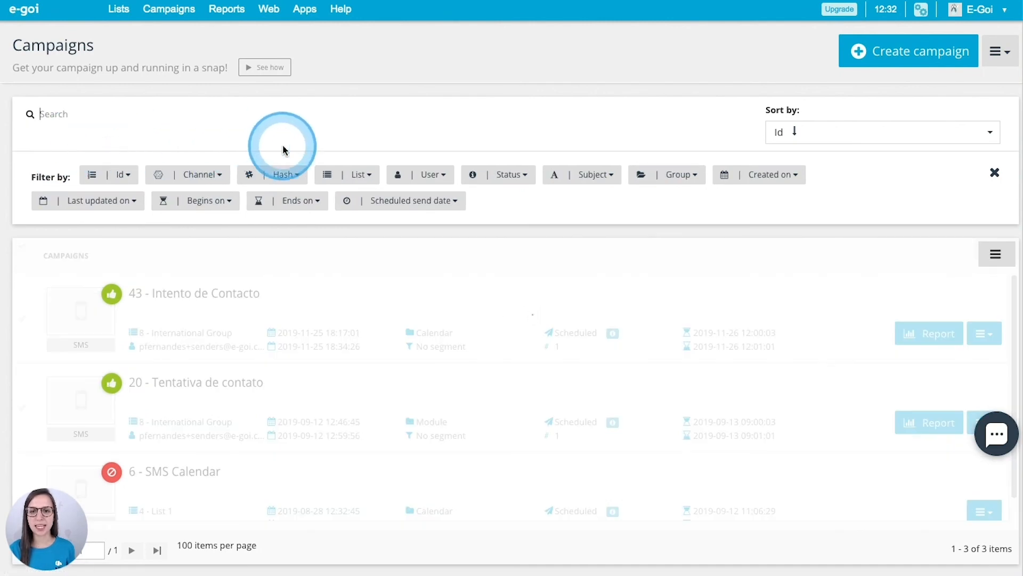
left_click(515, 175)
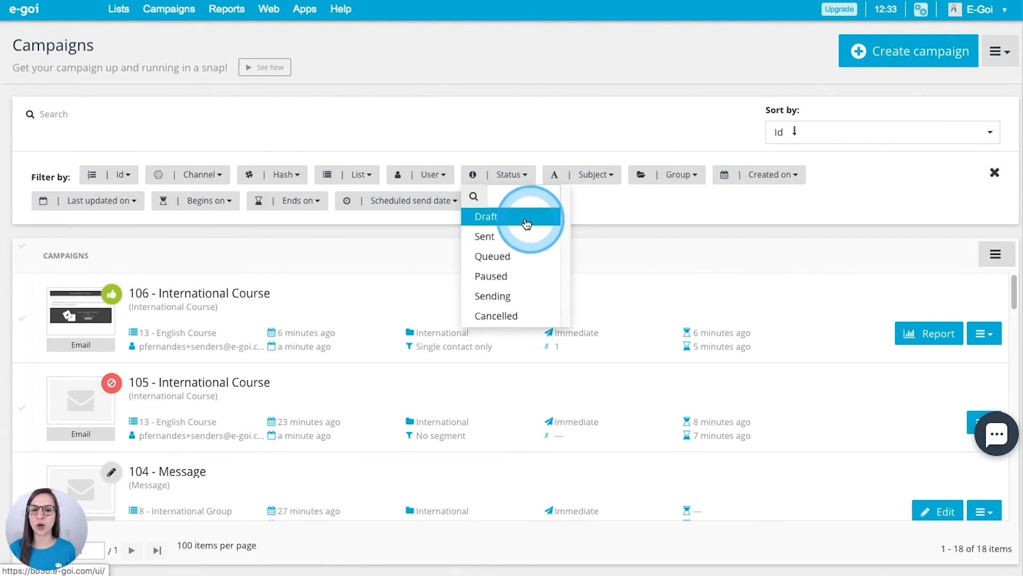
left_click(498, 217)
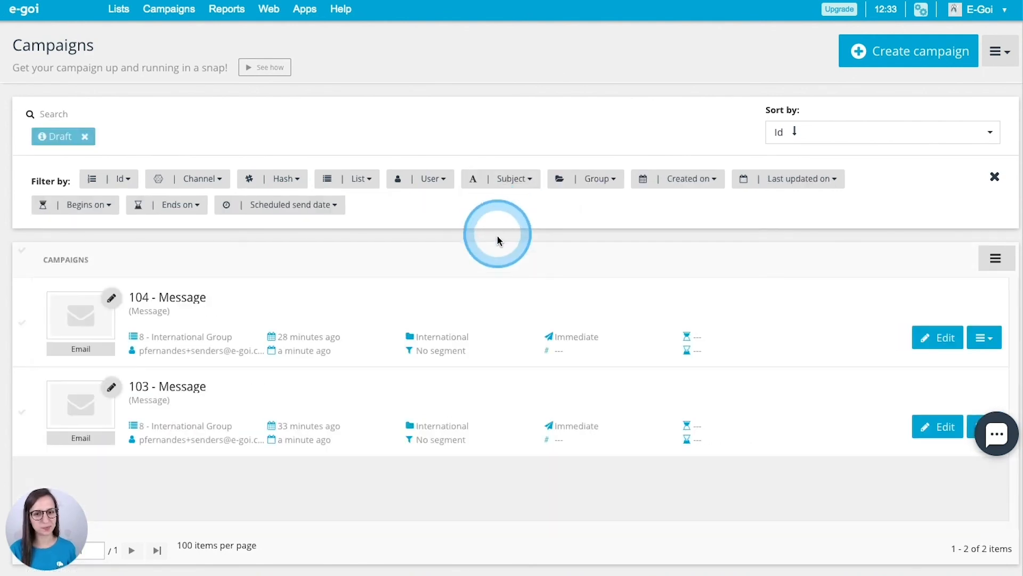